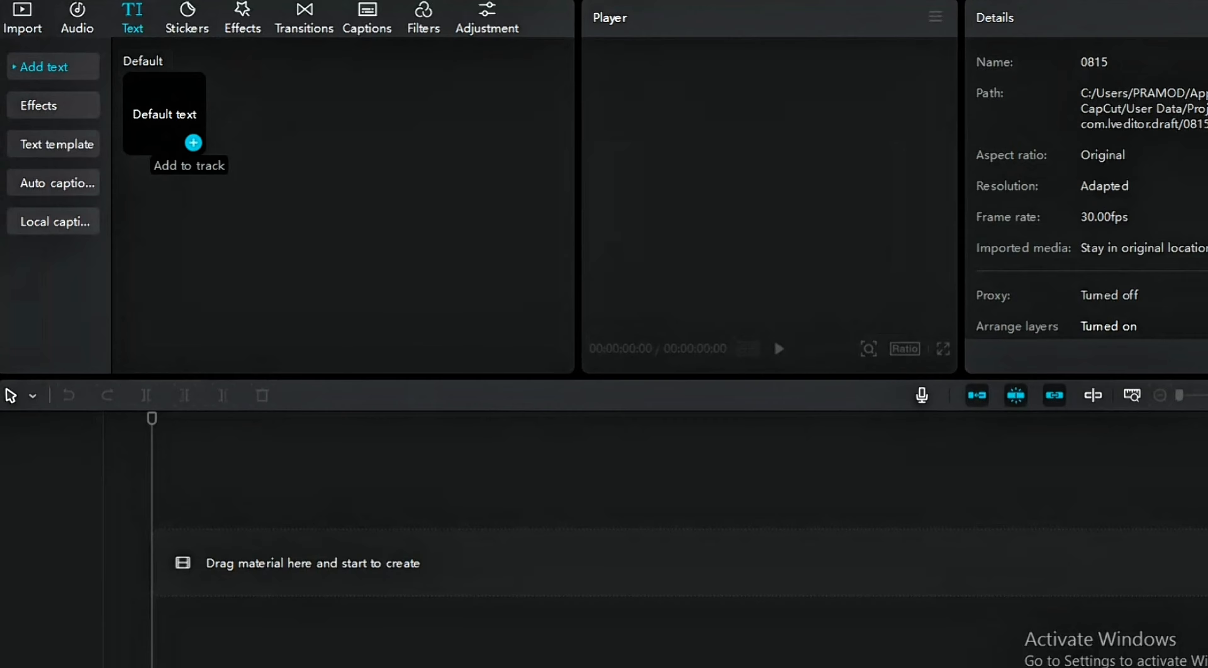
Add a default text clip to the timeline, emptied of its placeholder text and with a much larger font size.
{"action": "left_click", "coordinate": [193, 143]}
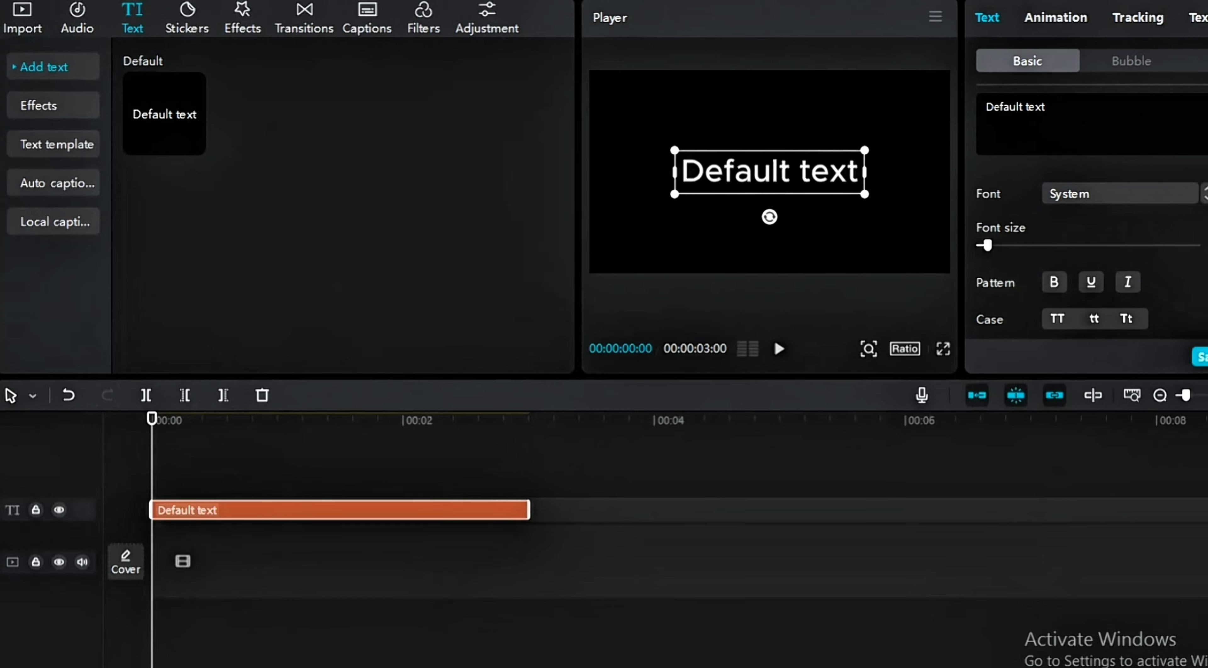
{"action": "key", "text": "ctrl+a"}
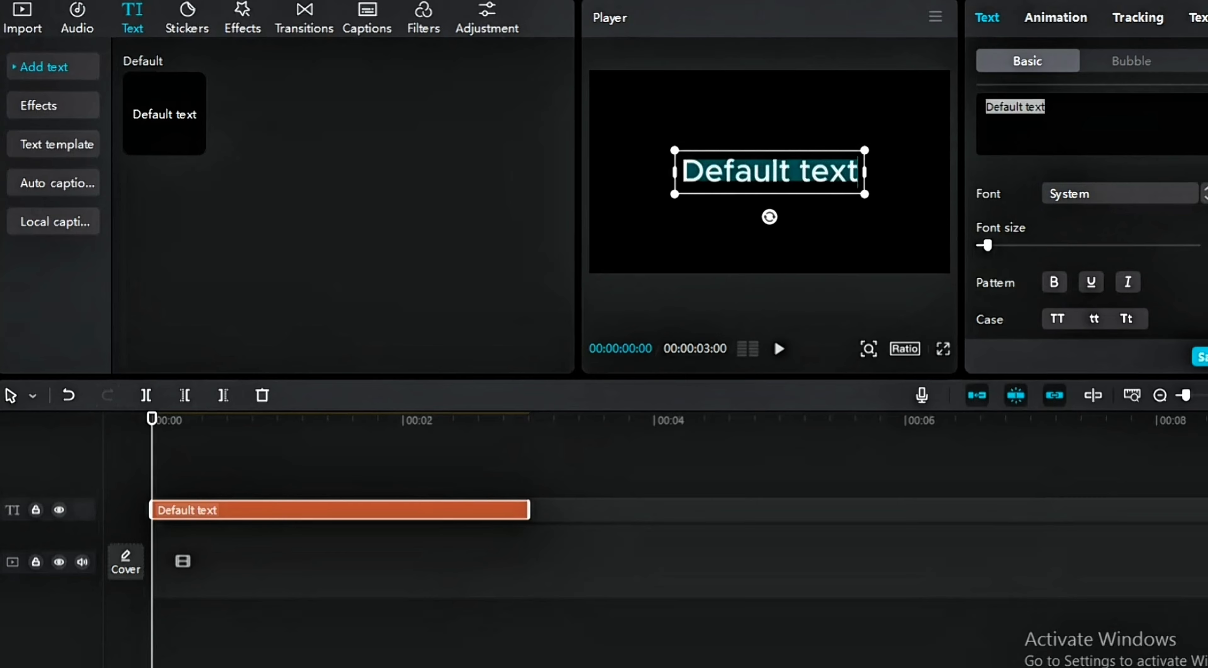
{"action": "key", "text": "BackSpace"}
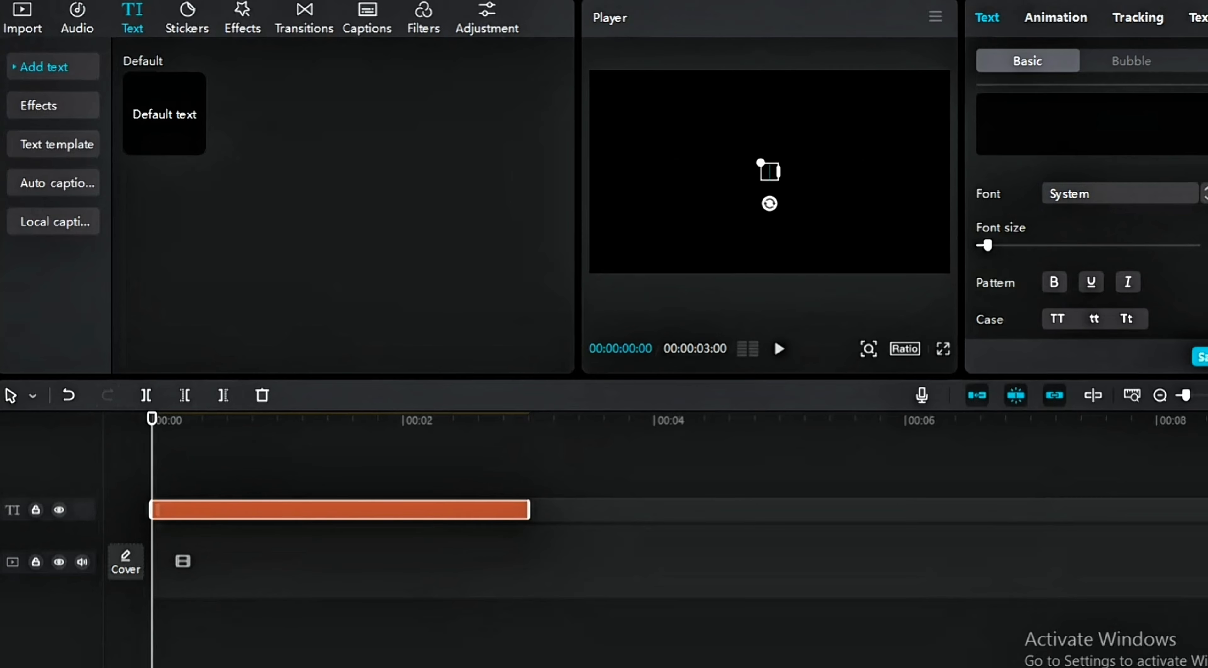
{"action": "left_click_drag", "start_coordinate": [1012, 246], "coordinate": [1043, 245]}
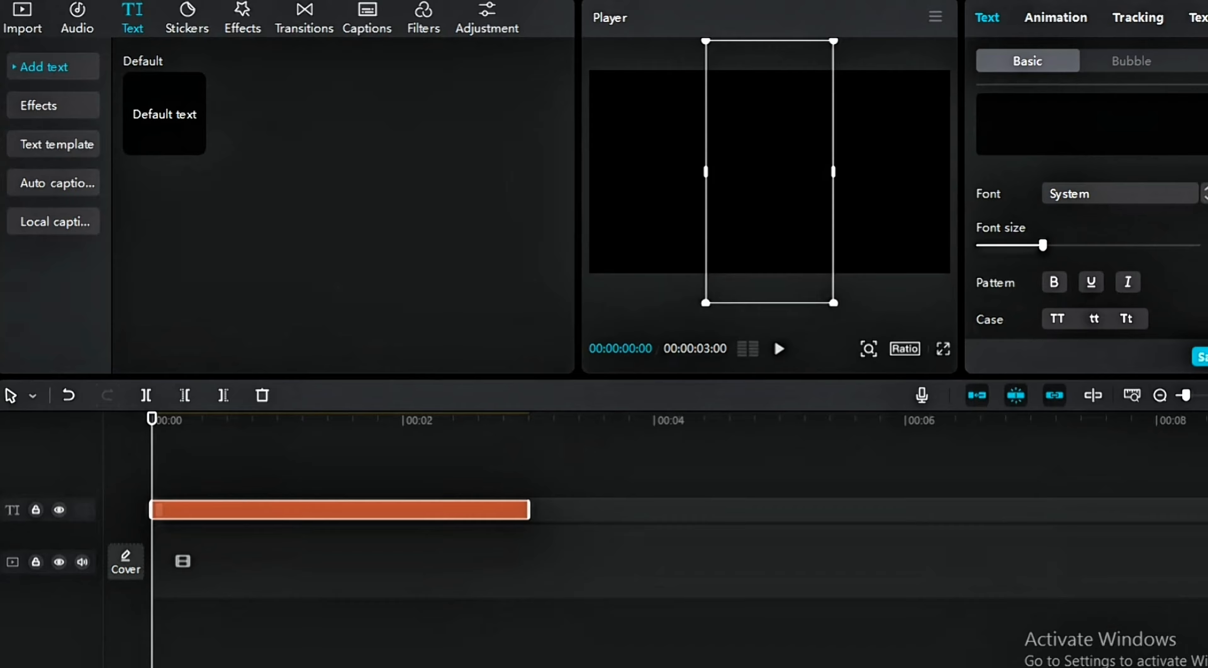
Give the empty text a solid red background and widen that background to about 60.
{"action": "scroll", "coordinate": [1088, 235], "scroll_direction": "down", "scroll_amount": 10}
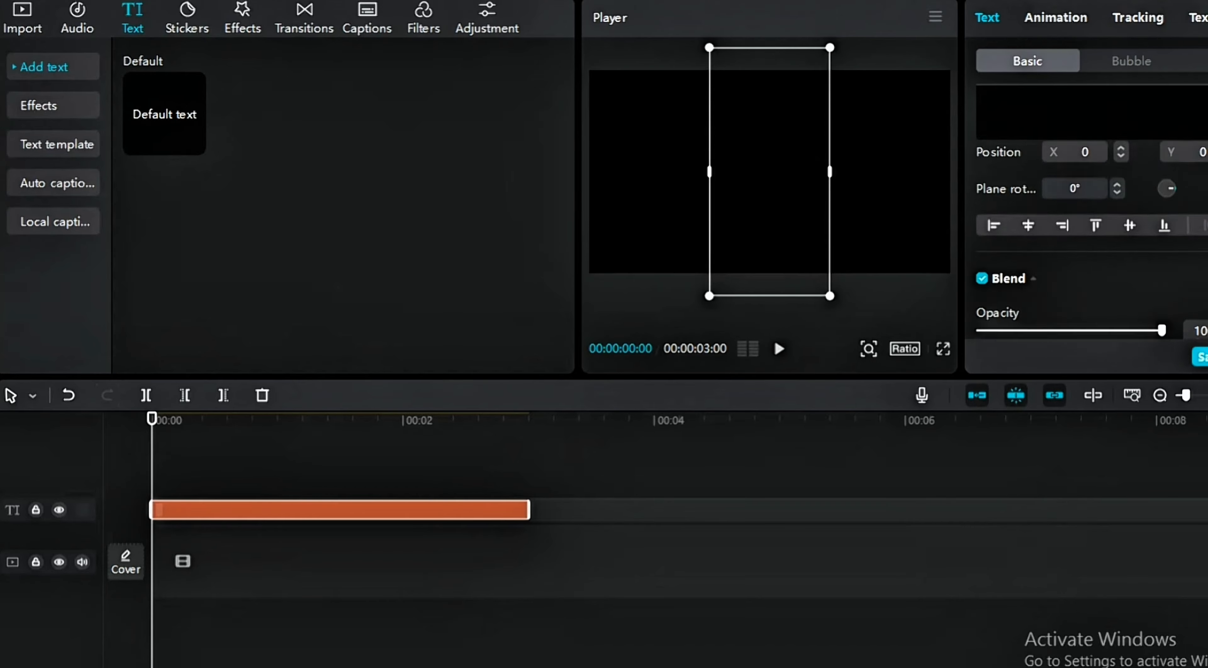
{"action": "scroll", "coordinate": [1088, 235], "scroll_direction": "down", "scroll_amount": 4}
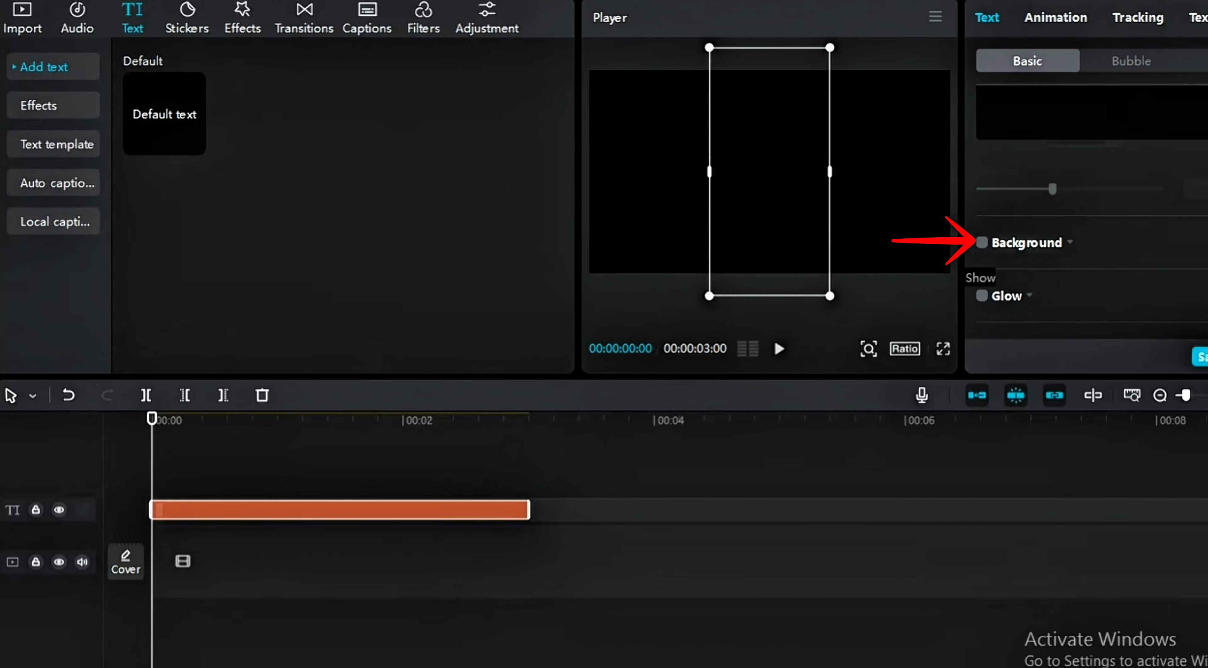
{"action": "left_click", "coordinate": [982, 243]}
{"action": "scroll", "coordinate": [1088, 234], "scroll_direction": "down", "scroll_amount": 10}
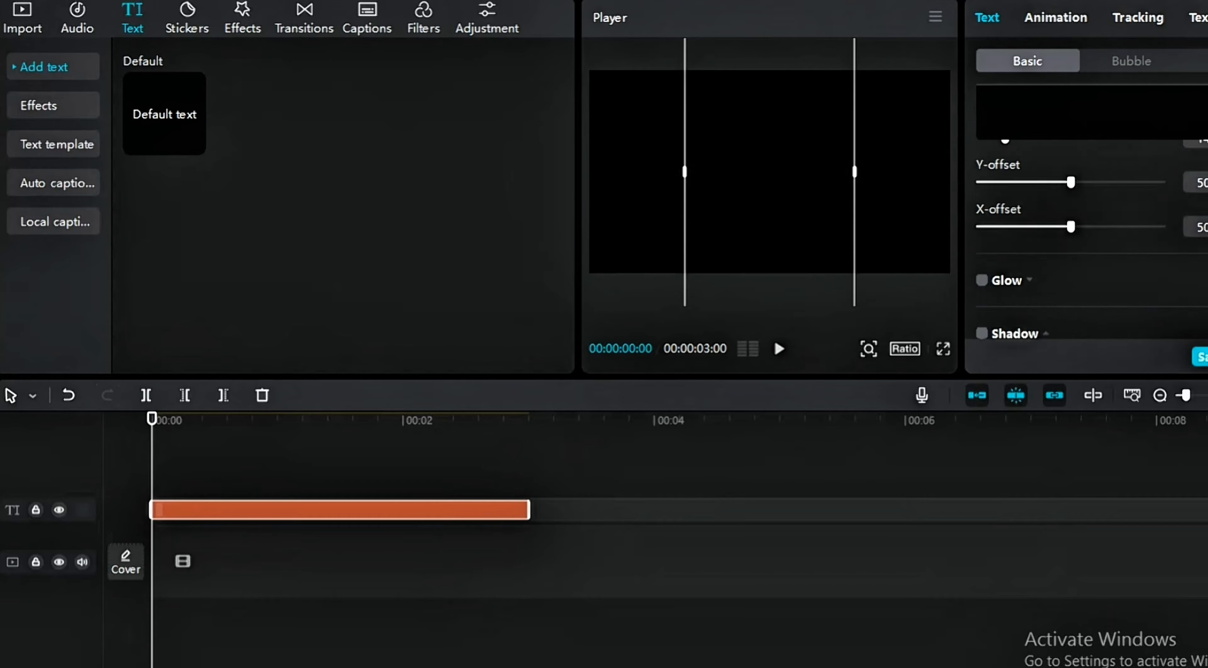
{"action": "scroll", "coordinate": [1088, 234], "scroll_direction": "up", "scroll_amount": 10}
{"action": "left_click", "coordinate": [1114, 284]}
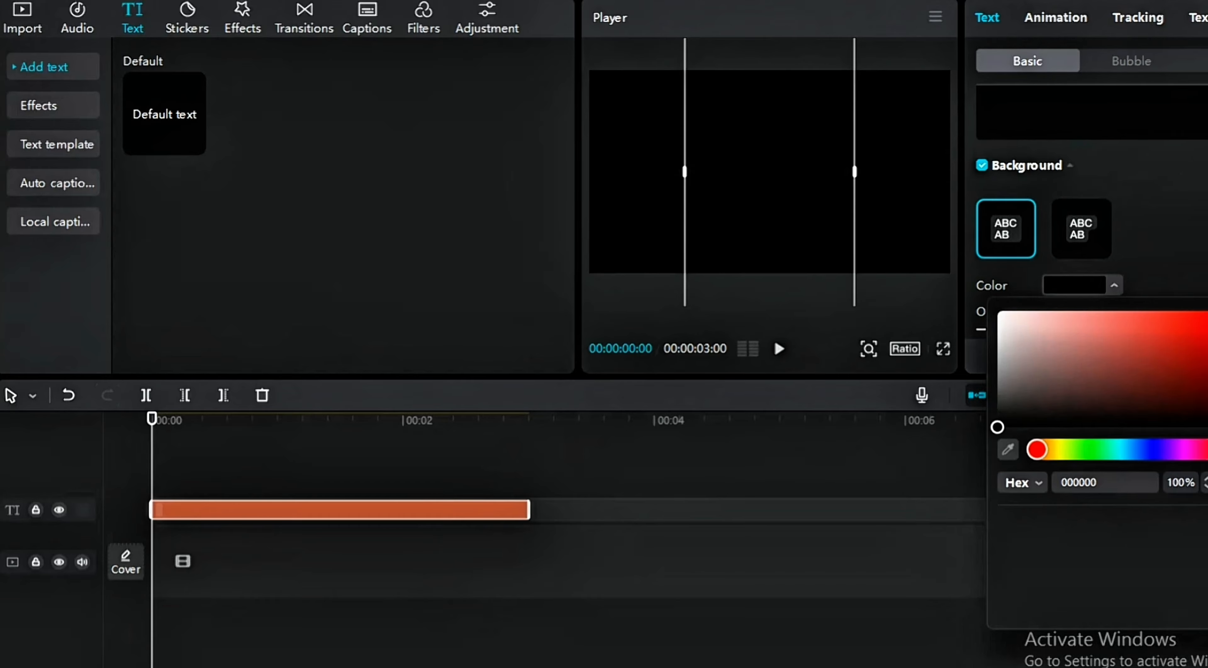
{"action": "left_click", "coordinate": [1181, 526]}
{"action": "left_click", "coordinate": [1154, 285]}
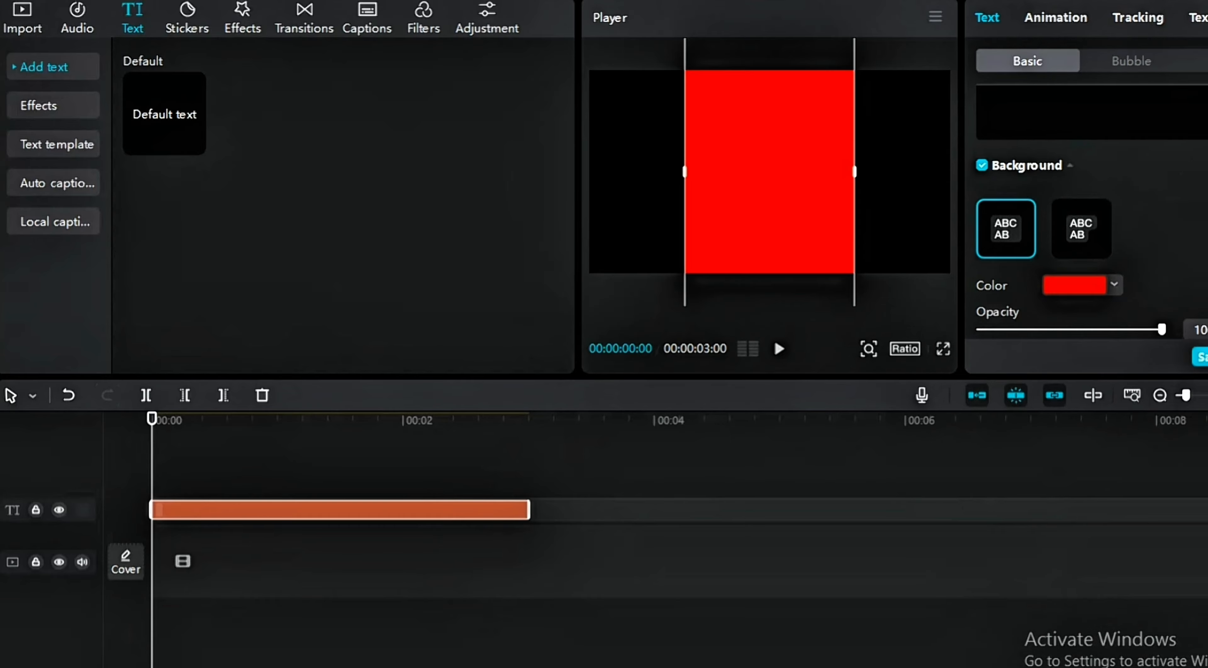
{"action": "scroll", "coordinate": [1088, 234], "scroll_direction": "down", "scroll_amount": 5}
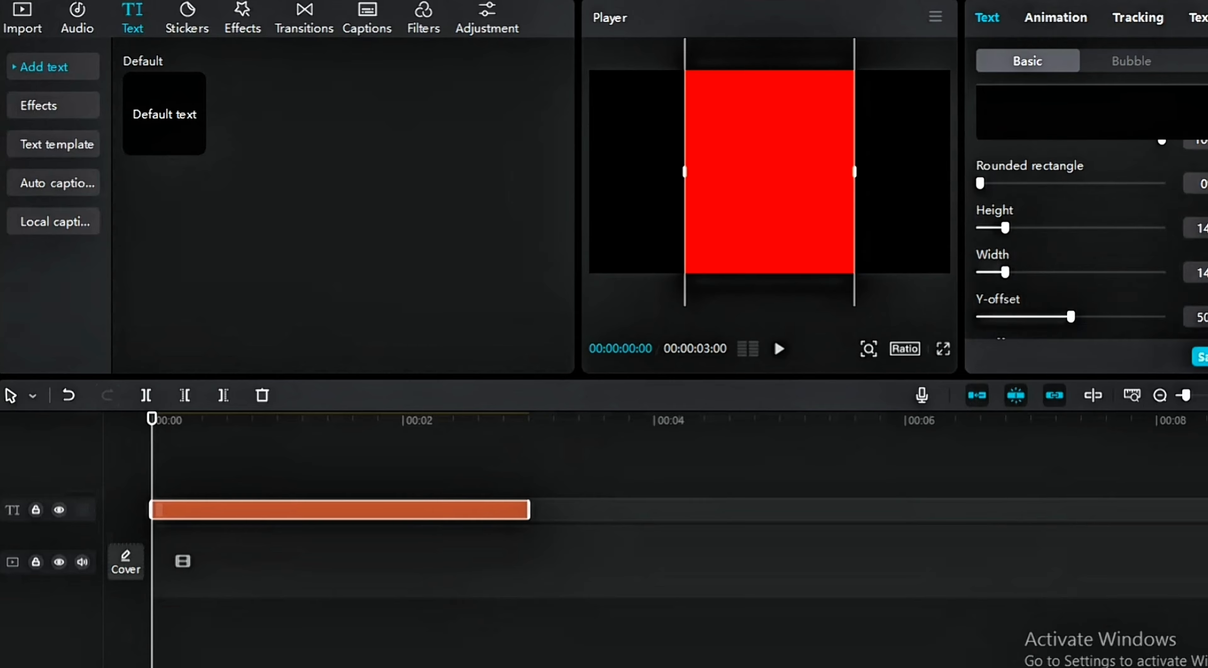
{"action": "left_click_drag", "start_coordinate": [1005, 272], "coordinate": [1089, 273]}
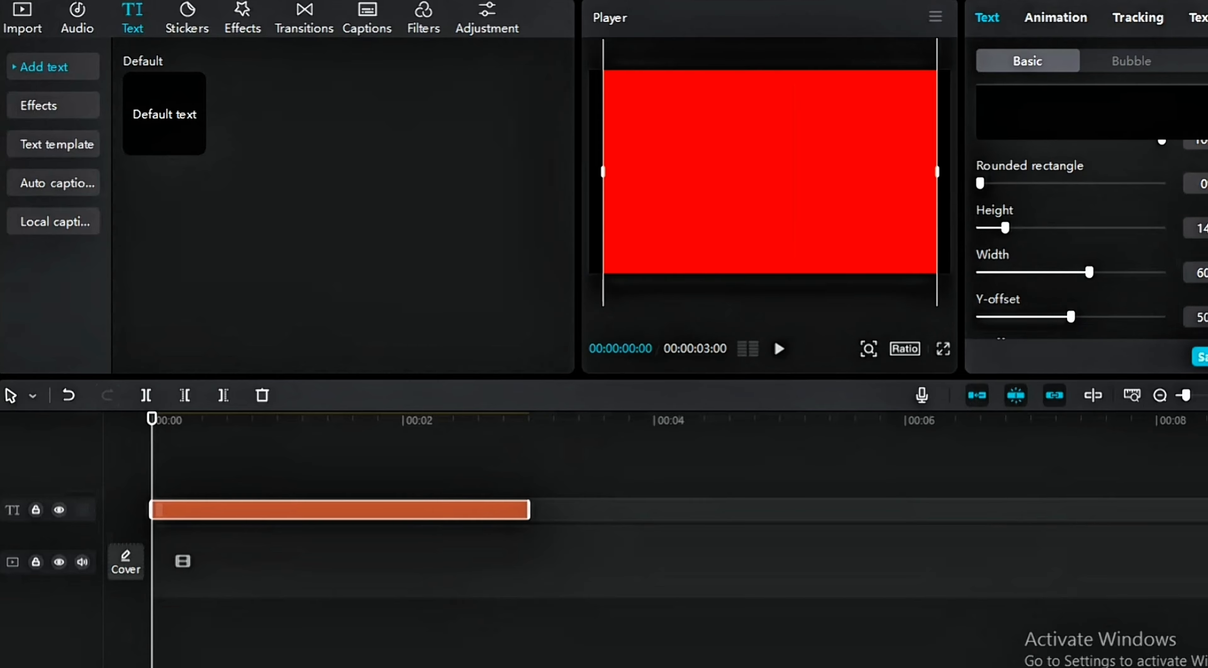
Convert the red text clip into a compound clip and select it near its end.
{"action": "right_click", "coordinate": [425, 510]}
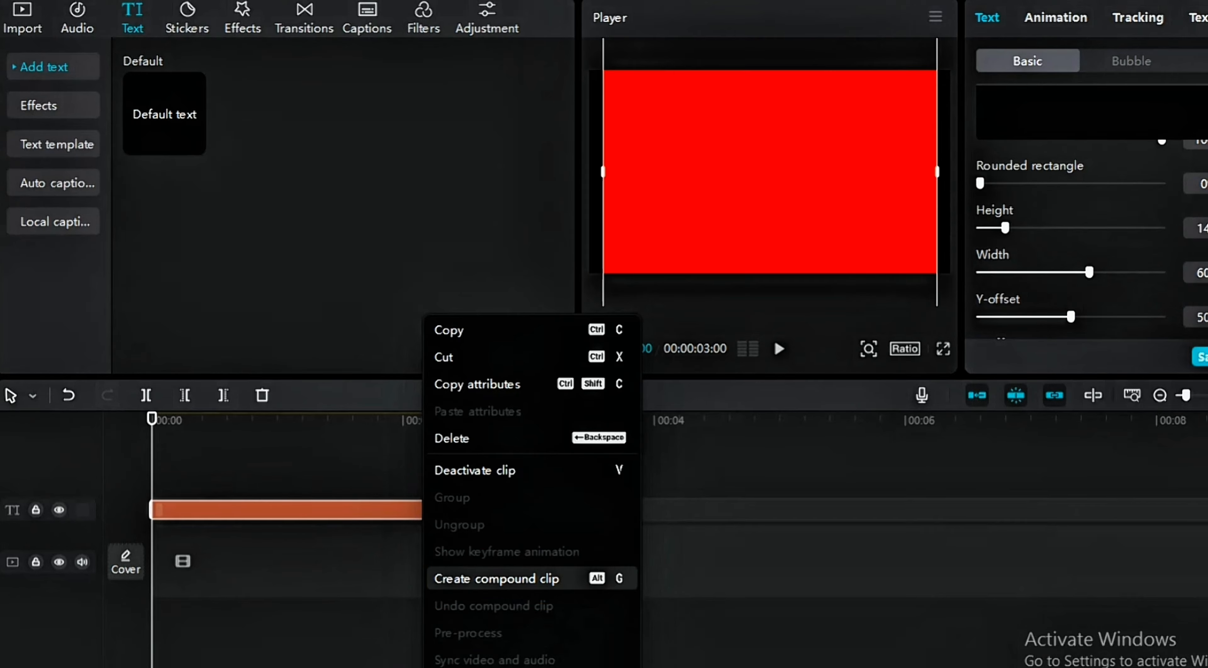
{"action": "left_click", "coordinate": [496, 578]}
{"action": "left_click", "coordinate": [512, 515]}
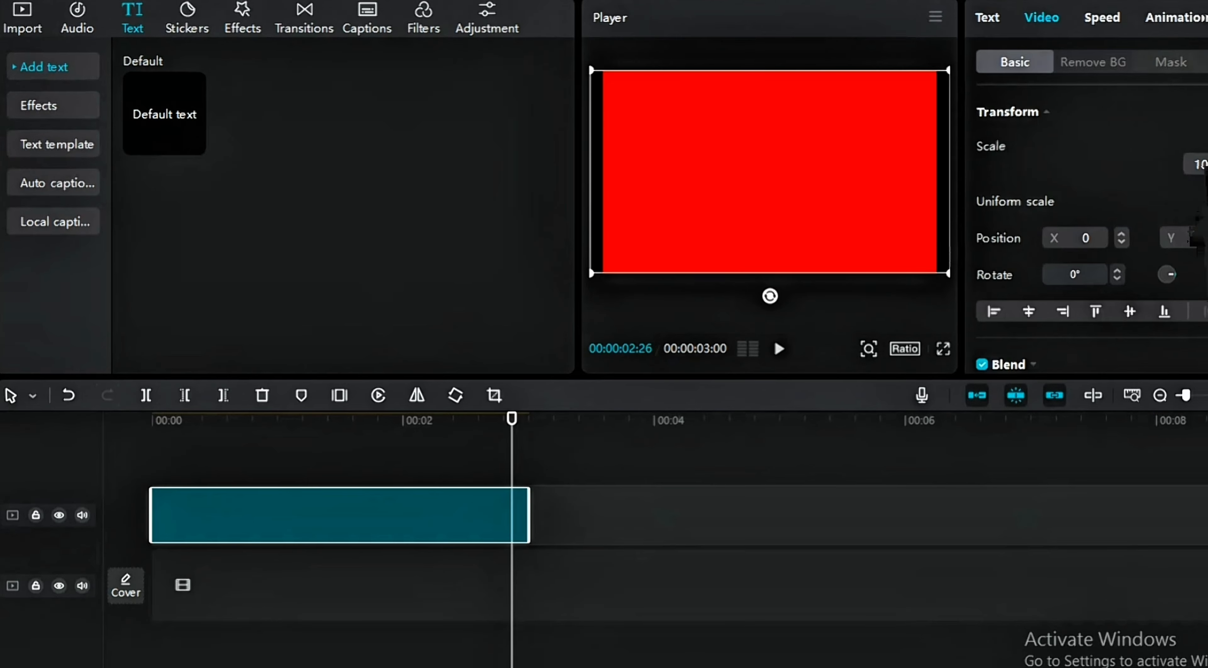
Apply a Rectangle mask to the compound clip and set its round corners to the maximum.
{"action": "left_click", "coordinate": [1171, 62]}
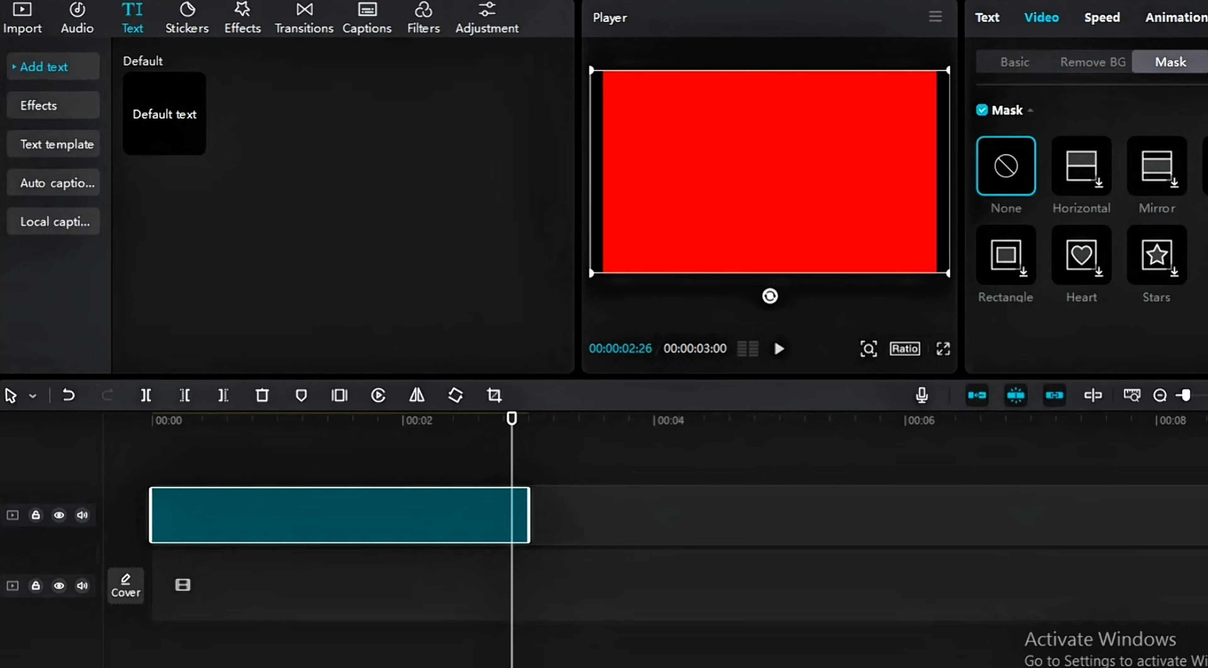
{"action": "left_click", "coordinate": [1006, 254]}
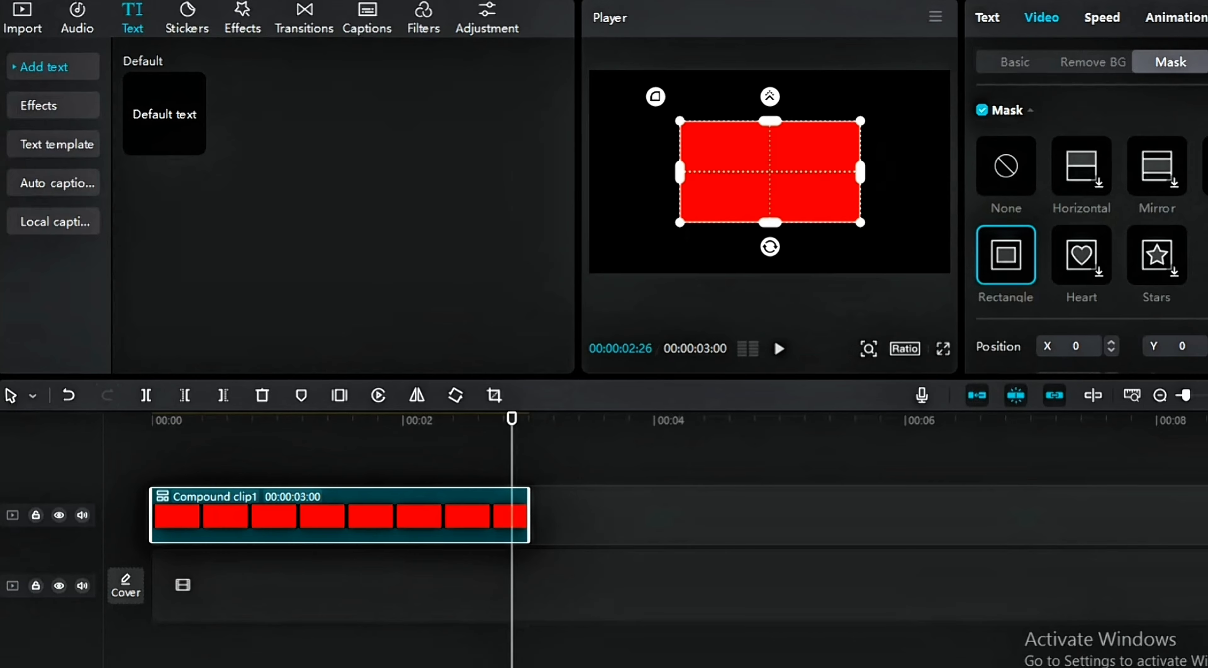
{"action": "scroll", "coordinate": [1087, 229], "scroll_direction": "down", "scroll_amount": 3}
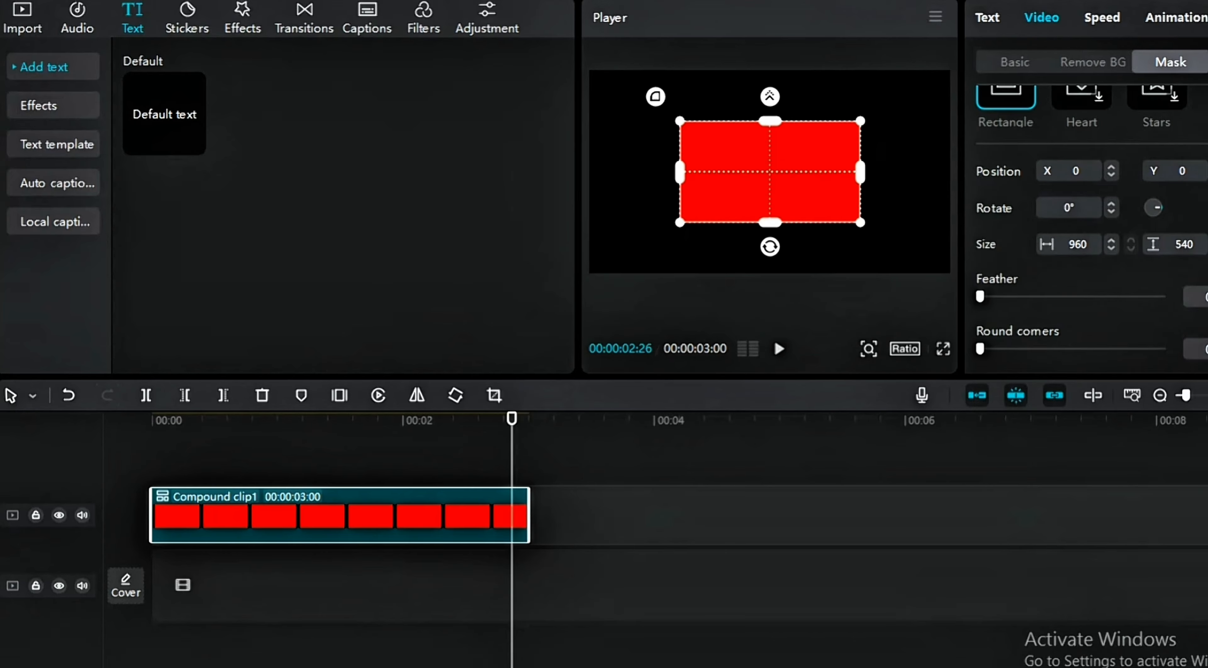
{"action": "left_click_drag", "start_coordinate": [980, 349], "coordinate": [1162, 349]}
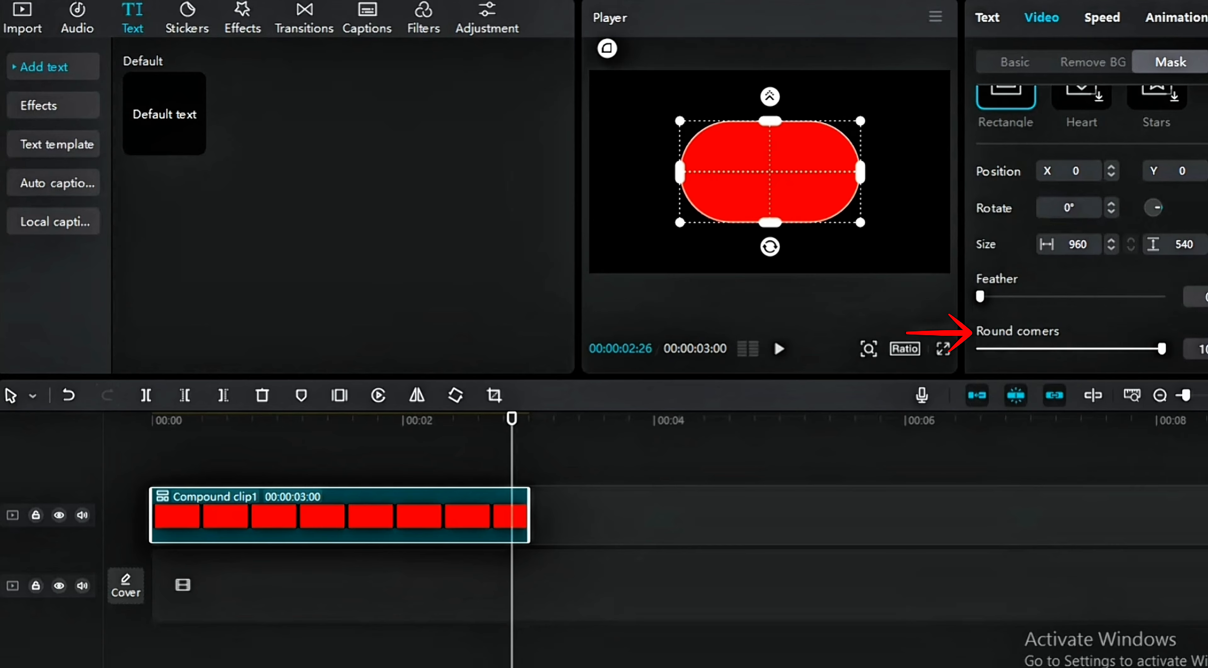
Reshape the rounded mask into a centred circle about 775 wide and 759 high.
{"action": "left_click_drag", "start_coordinate": [859, 223], "coordinate": [769, 260]}
{"action": "key", "text": "ctrl+z"}
{"action": "left_click_drag", "start_coordinate": [860, 260], "coordinate": [843, 244]}
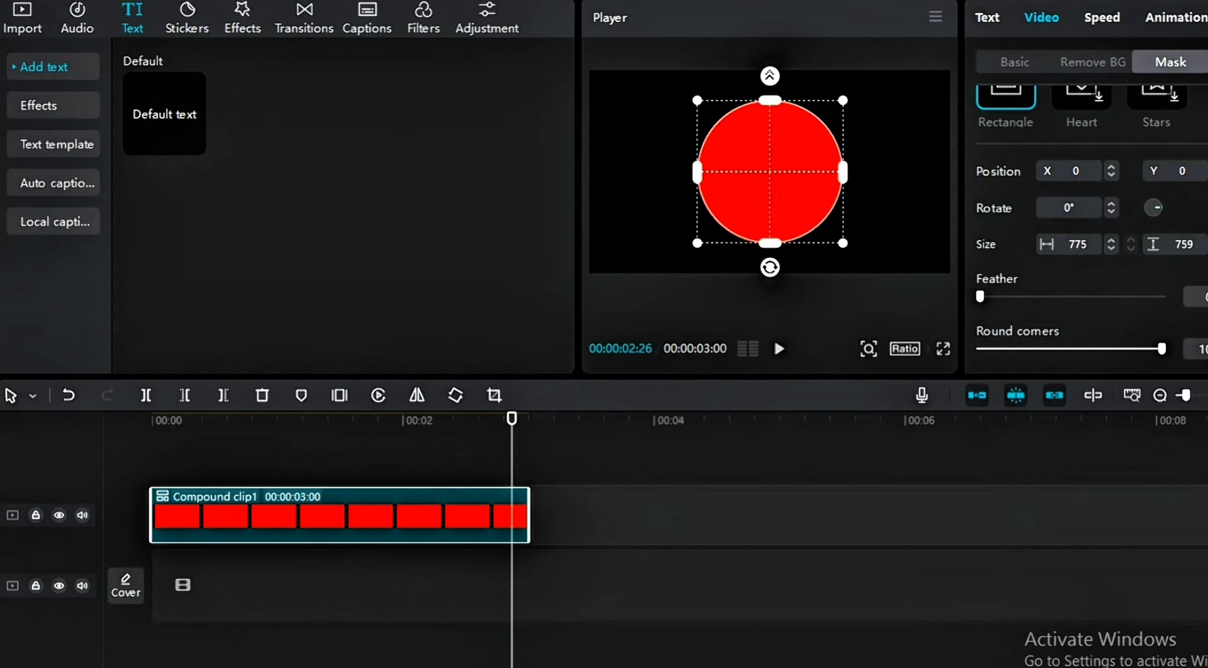
At the start of the clip, shrink the mask to a size of 1 by 1.
{"action": "key", "text": "Home"}
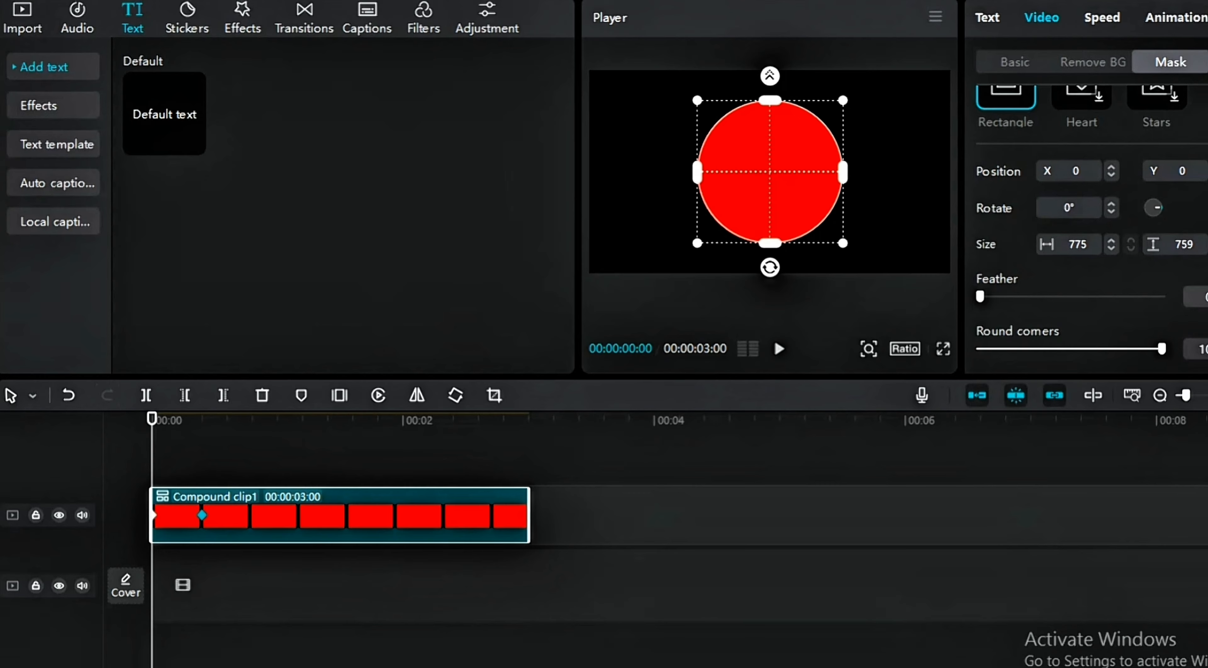
{"action": "left_click_drag", "start_coordinate": [843, 243], "coordinate": [770, 172]}
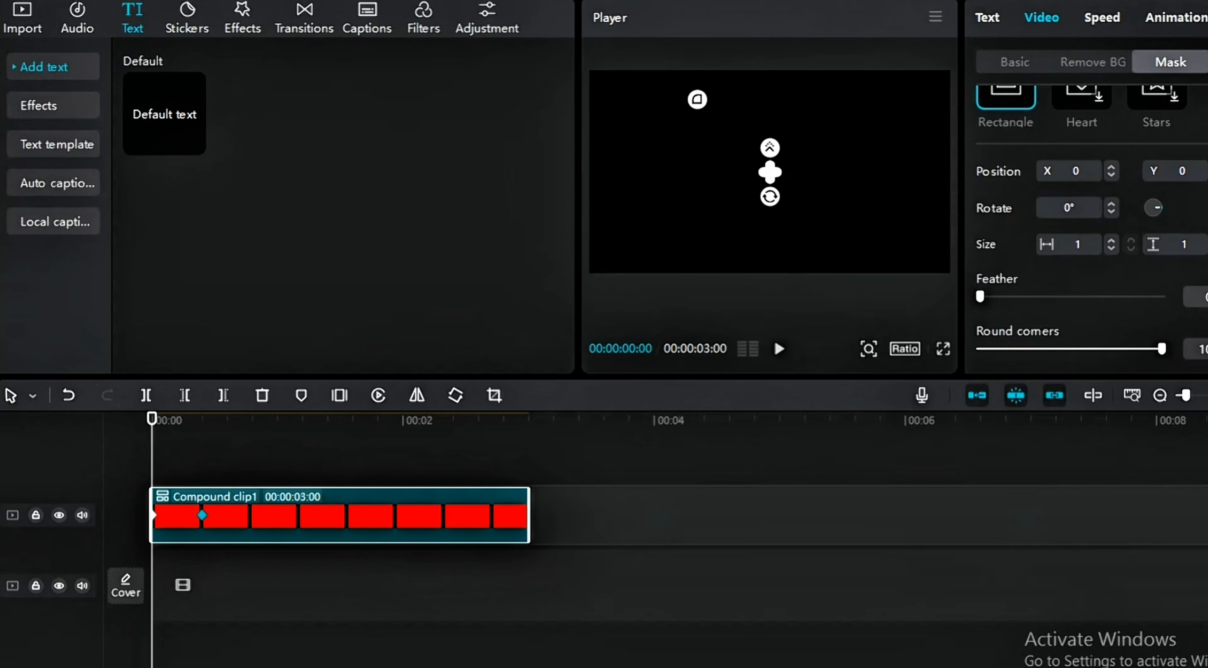
Duplicate the full-circle mask keyframe further along the clip, and reshape the mask into a pill about 1341 by 245 at 00:00:01:04.
{"action": "right_click", "coordinate": [202, 515]}
{"action": "left_click", "coordinate": [230, 532]}
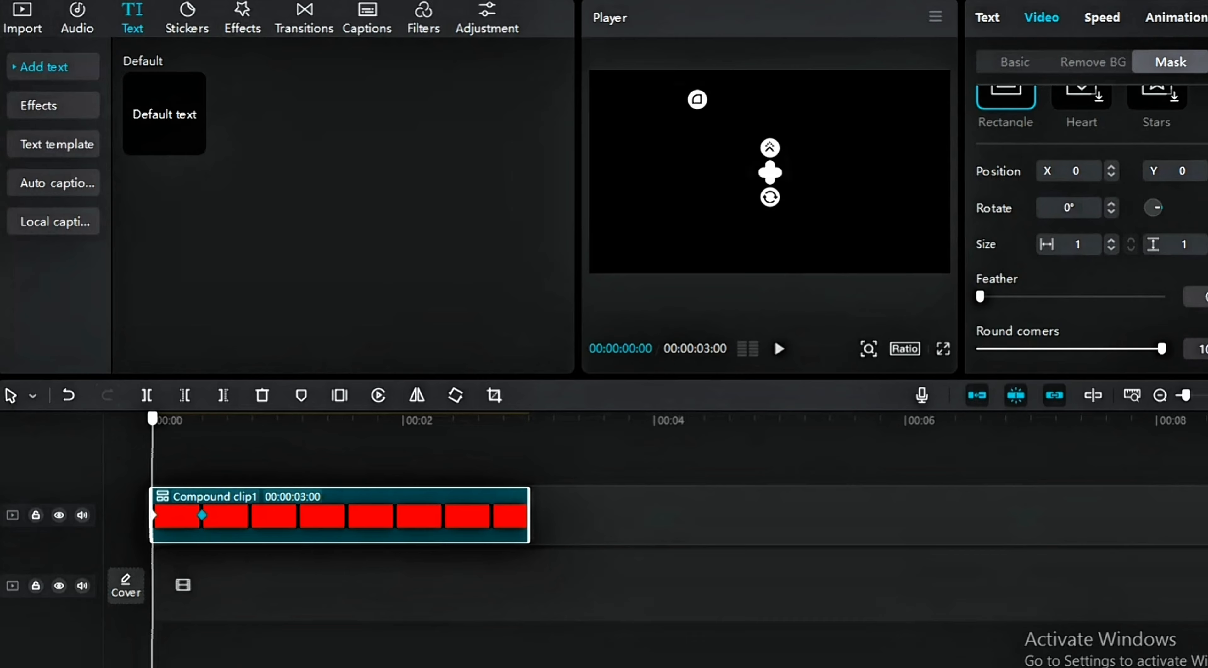
{"action": "left_click_drag", "start_coordinate": [153, 419], "coordinate": [294, 418]}
{"action": "key", "text": "ctrl+v"}
{"action": "left_click_drag", "start_coordinate": [770, 243], "coordinate": [770, 195]}
{"action": "left_click_drag", "start_coordinate": [843, 172], "coordinate": [896, 172]}
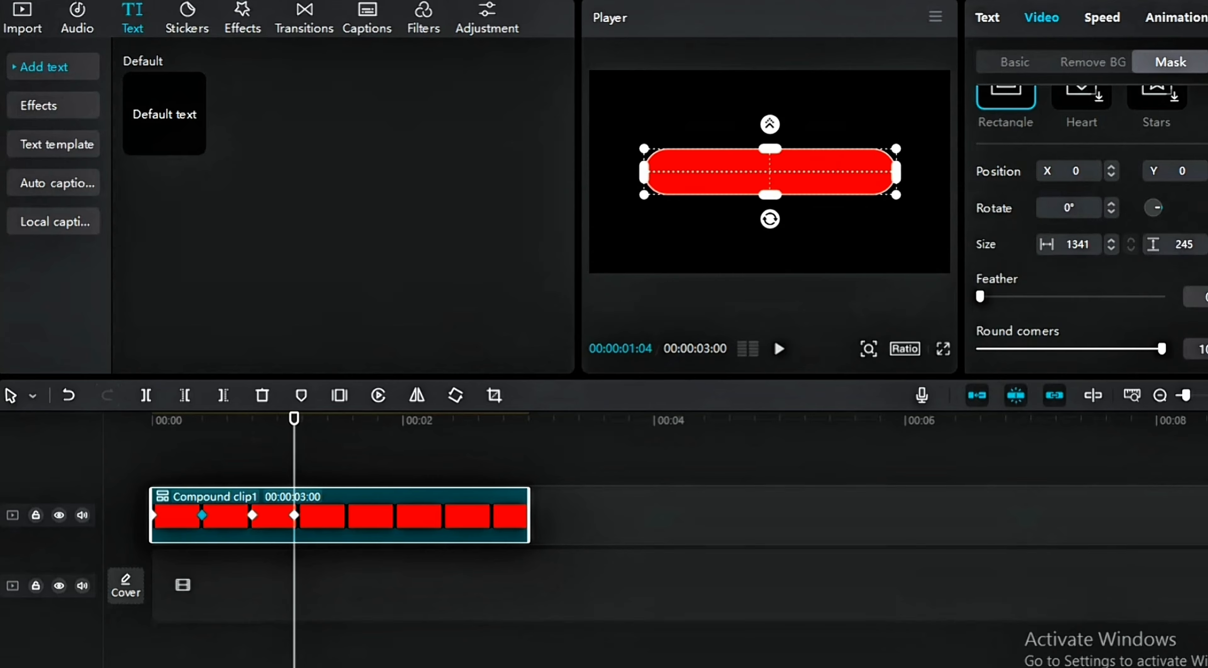
Preview the mask animation from the start, and show the clip's keyframe animation with the Sizex curve expanded.
{"action": "left_click_drag", "start_coordinate": [294, 419], "coordinate": [152, 419]}
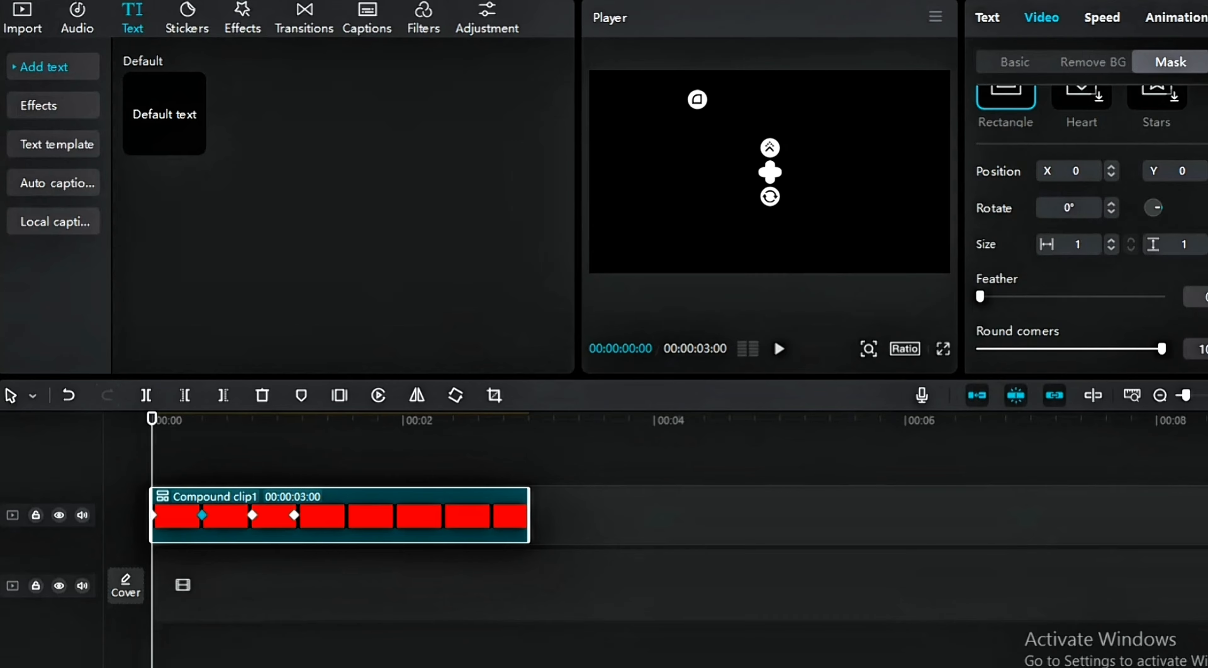
{"action": "key", "text": "space"}
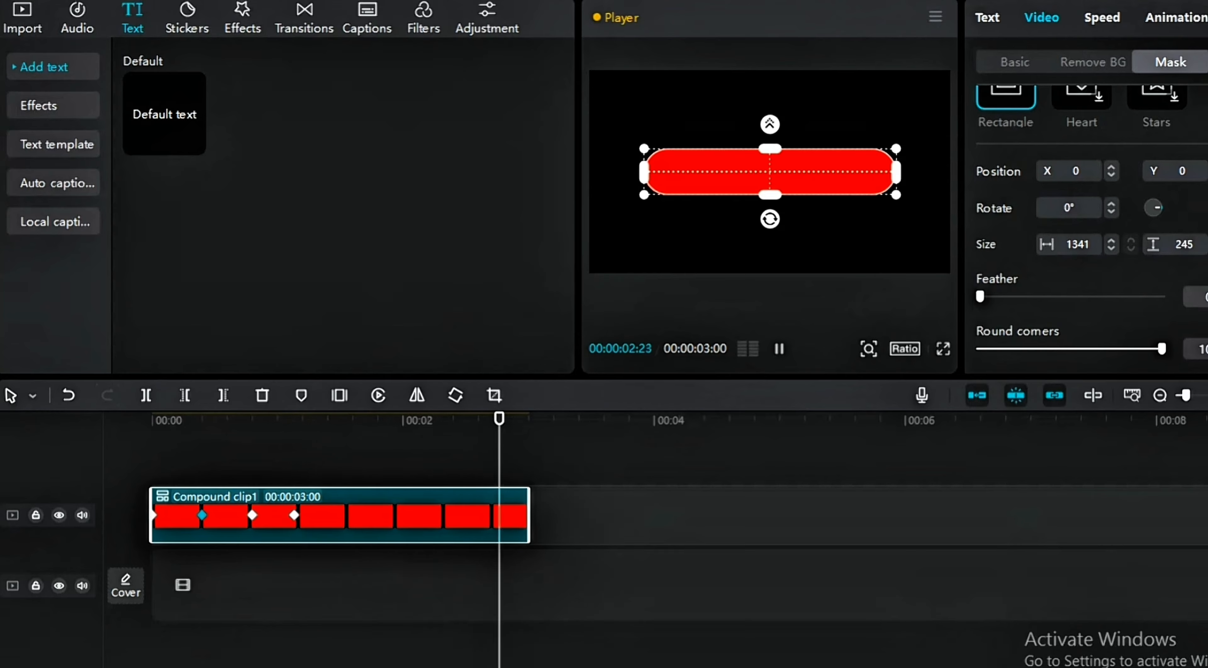
{"action": "right_click", "coordinate": [425, 516]}
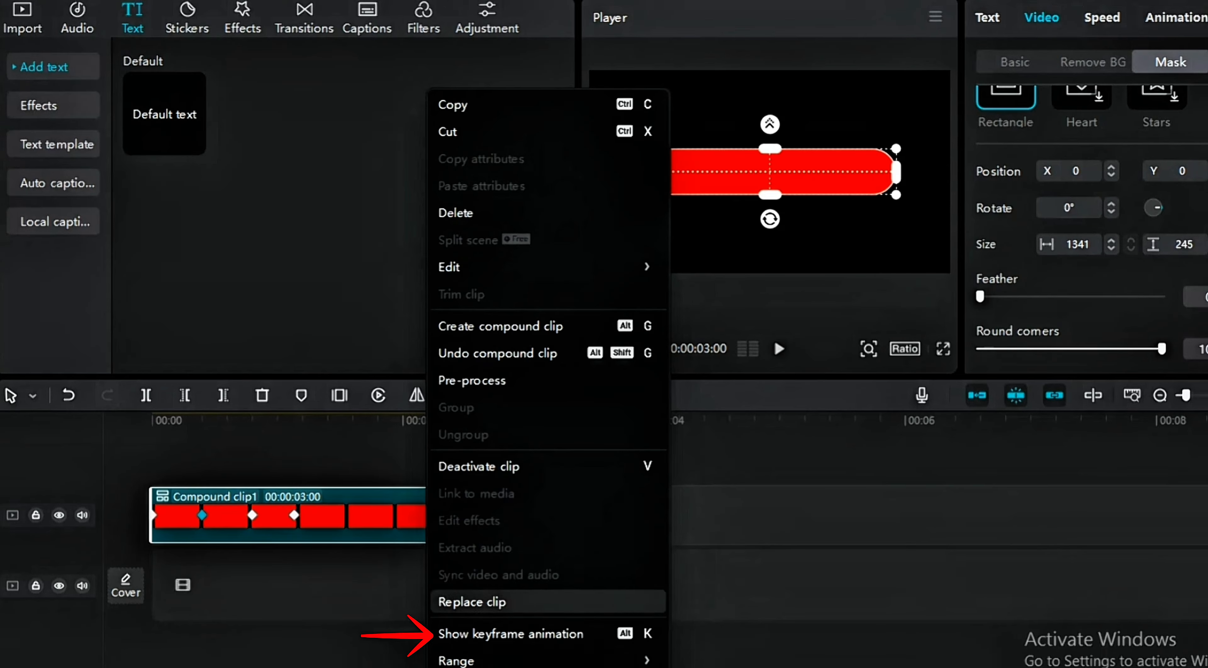
{"action": "left_click", "coordinate": [493, 634]}
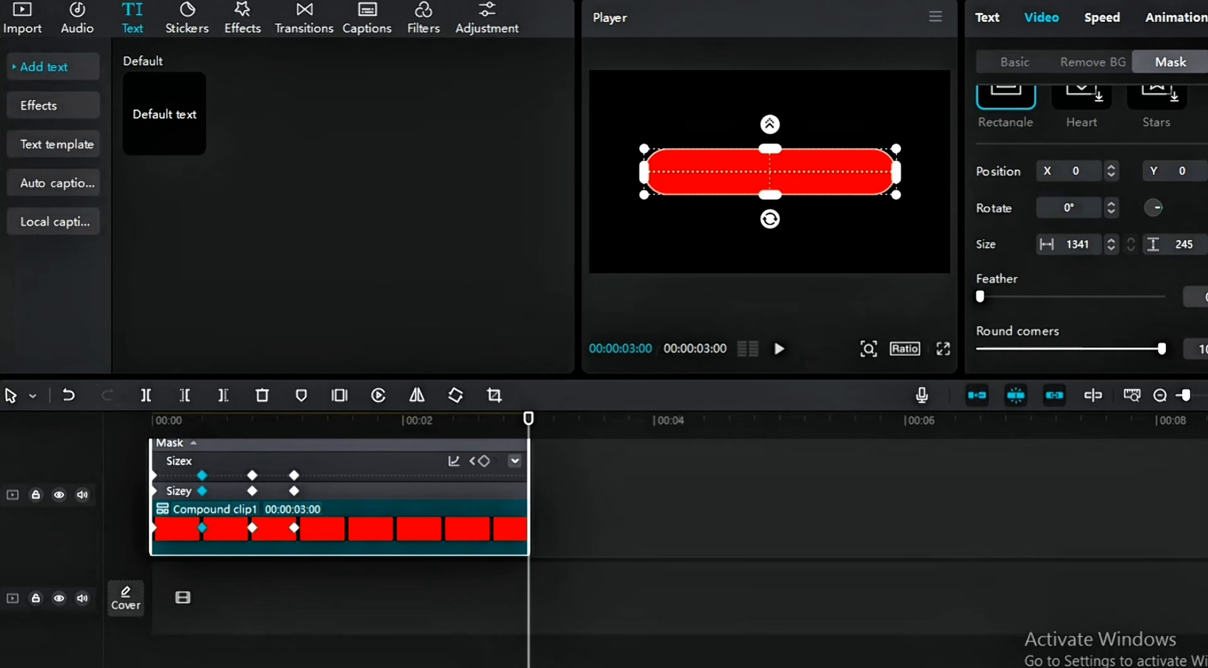
{"action": "left_click", "coordinate": [515, 462]}
{"action": "scroll", "coordinate": [337, 498], "scroll_direction": "up", "scroll_amount": 2}
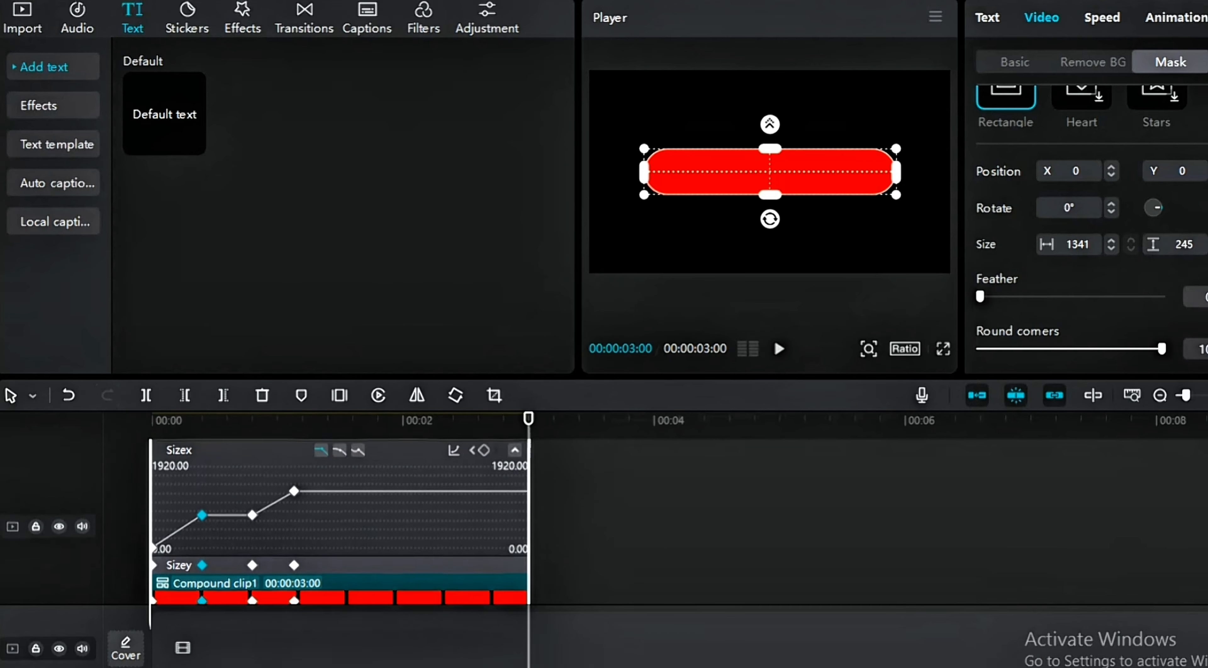
Apply the Rebound Out graph to all of the mask's Sizex keyframes.
{"action": "left_click_drag", "start_coordinate": [327, 480], "coordinate": [153, 562]}
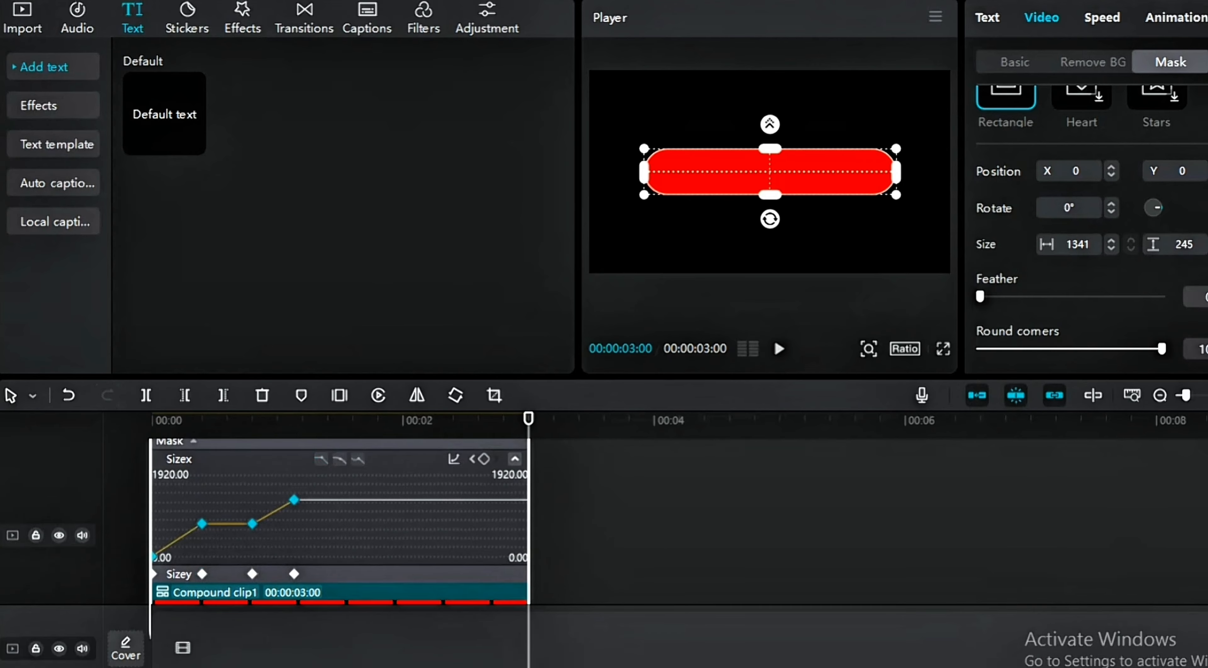
{"action": "left_click", "coordinate": [453, 459]}
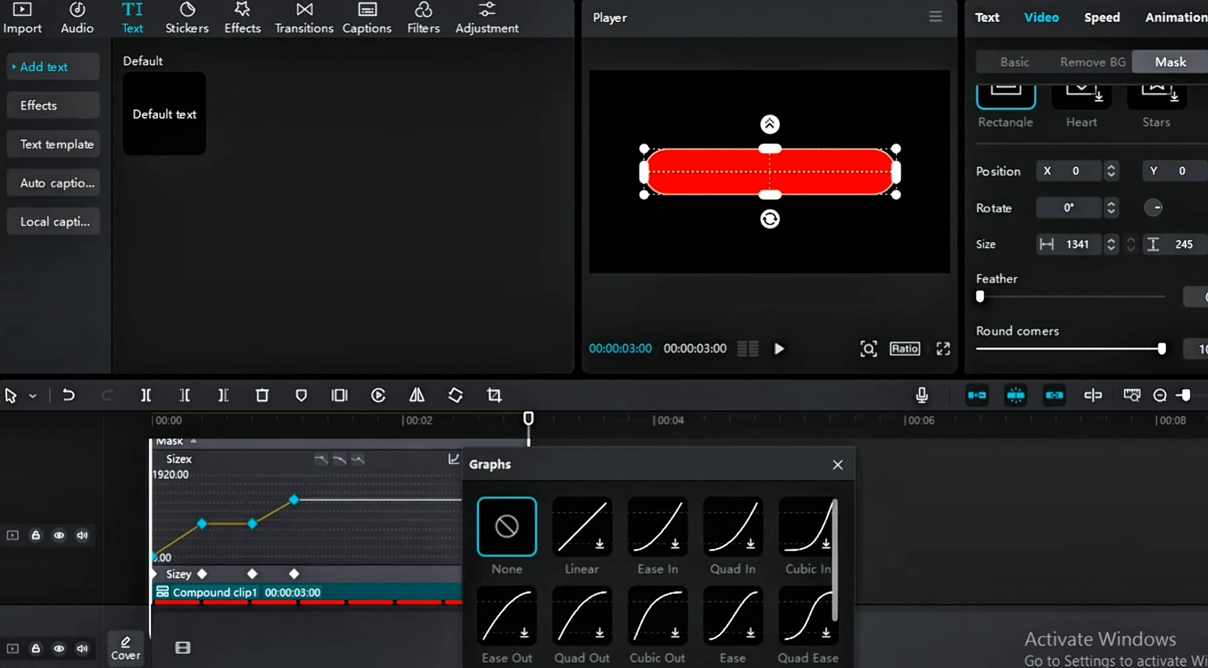
{"action": "scroll", "coordinate": [657, 582], "scroll_direction": "down", "scroll_amount": 2}
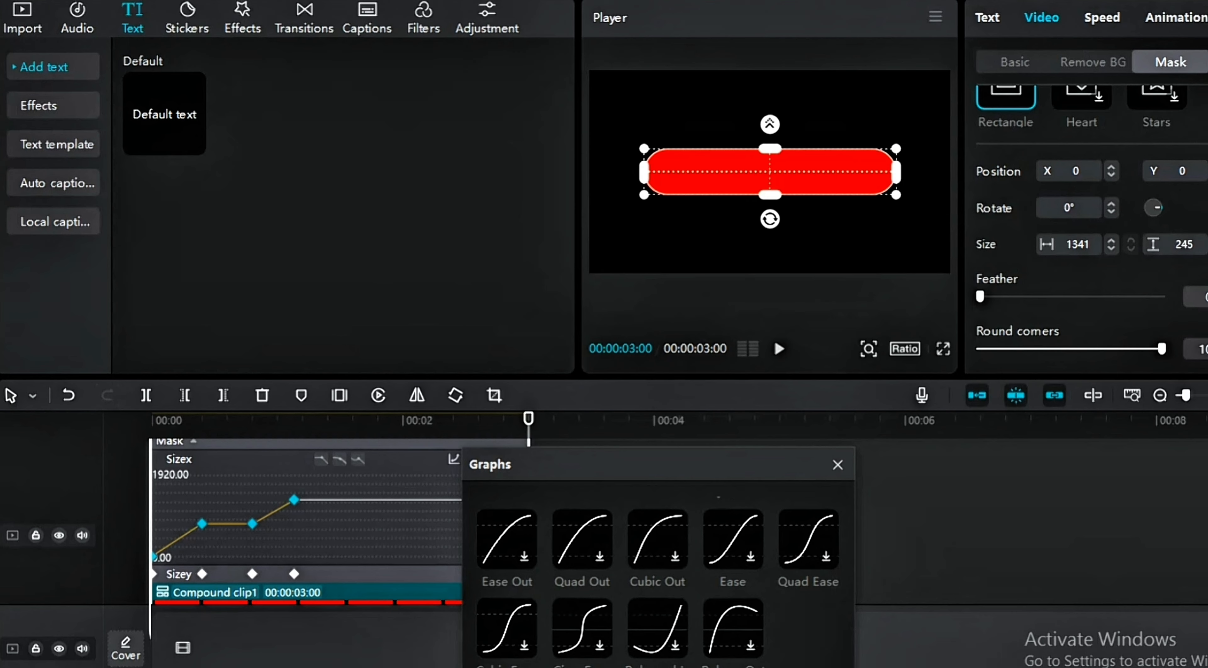
{"action": "left_click", "coordinate": [733, 629]}
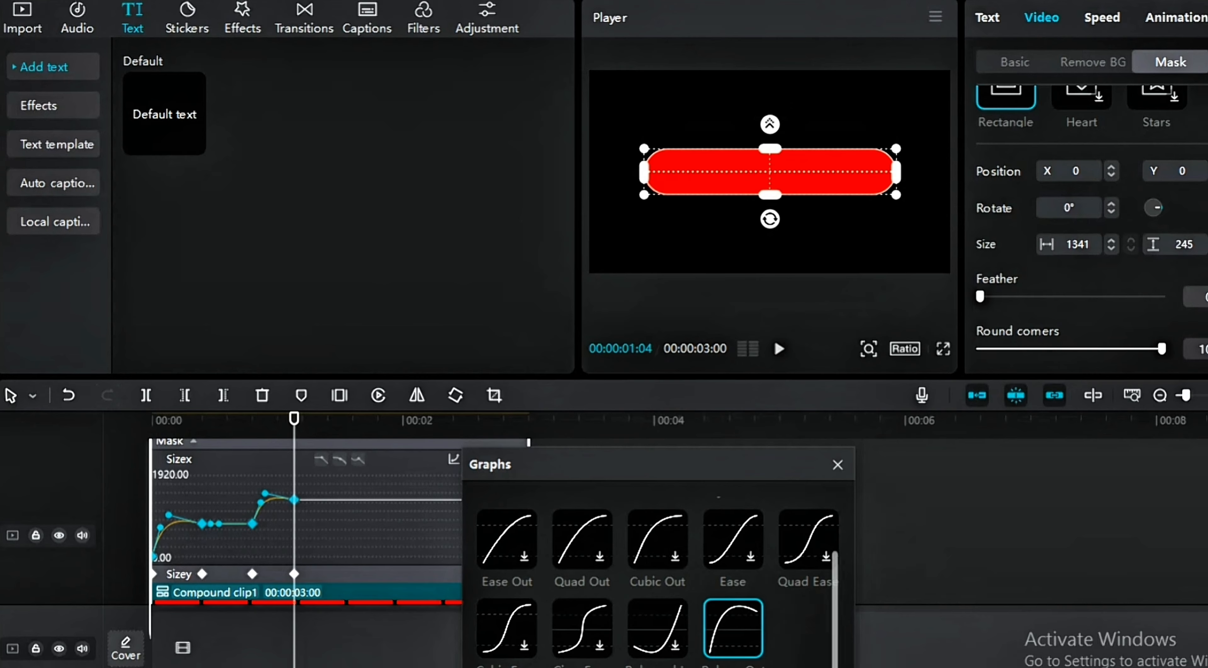
{"action": "scroll", "coordinate": [657, 582], "scroll_direction": "up", "scroll_amount": 2}
{"action": "scroll", "coordinate": [657, 582], "scroll_direction": "down", "scroll_amount": 2}
{"action": "left_click", "coordinate": [837, 465]}
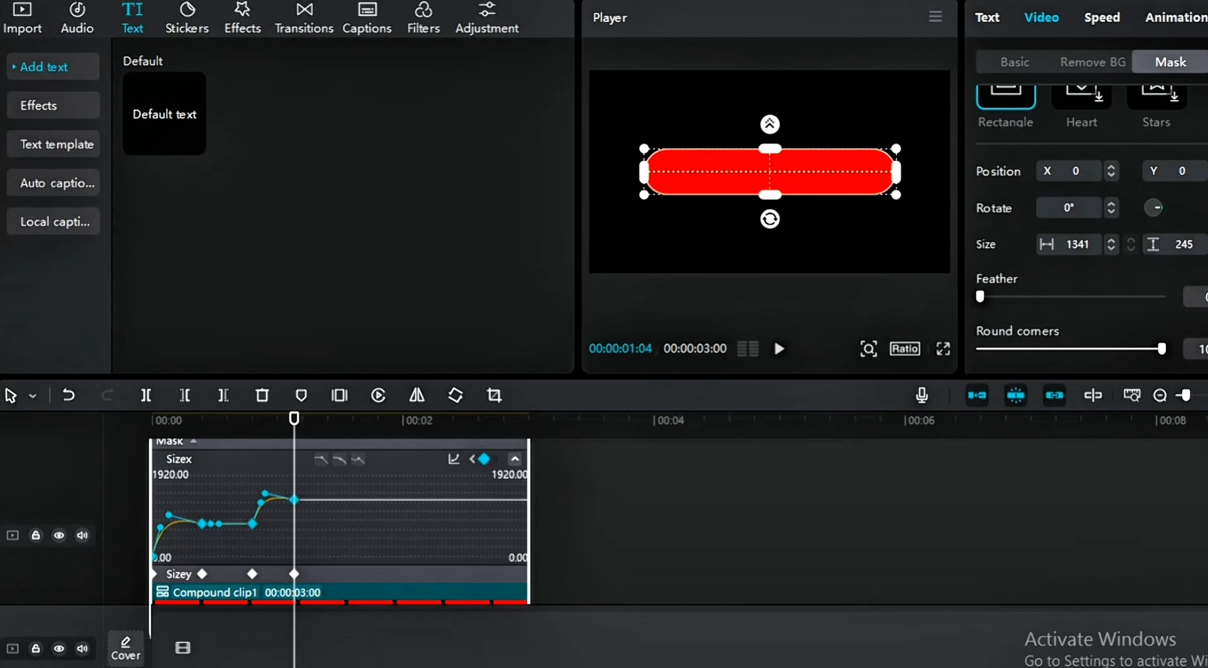
Apply the Rebound Out graph to all of the mask's Sizey keyframes.
{"action": "left_click", "coordinate": [514, 460]}
{"action": "left_click", "coordinate": [514, 534]}
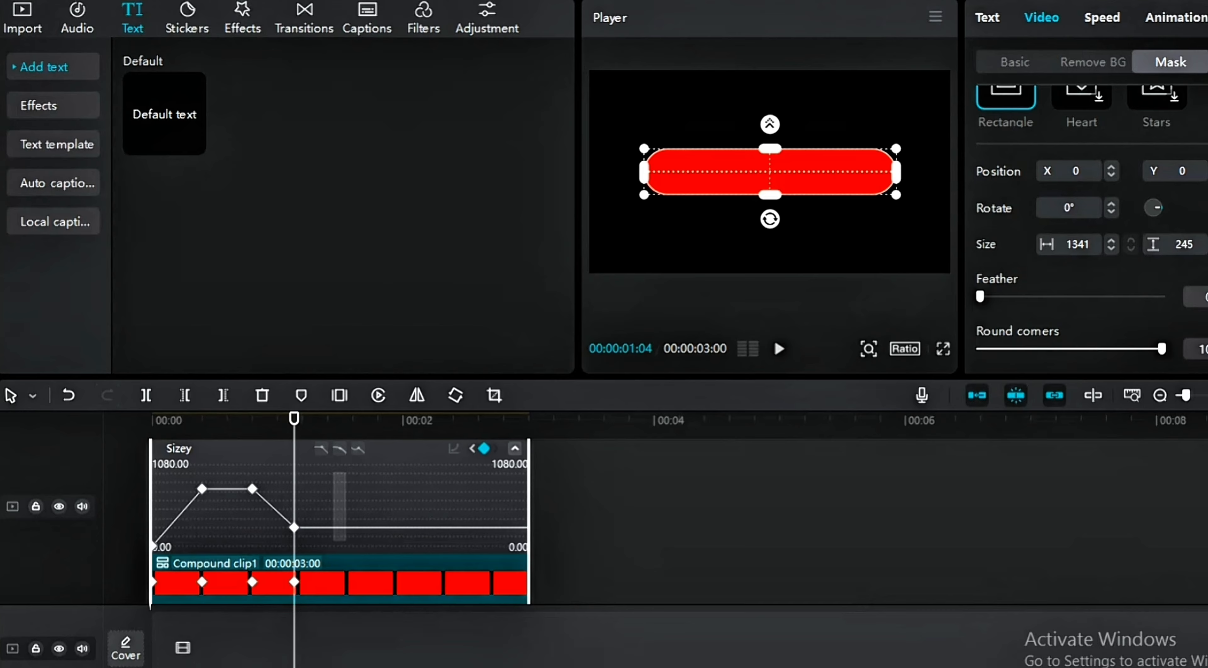
{"action": "left_click", "coordinate": [454, 449]}
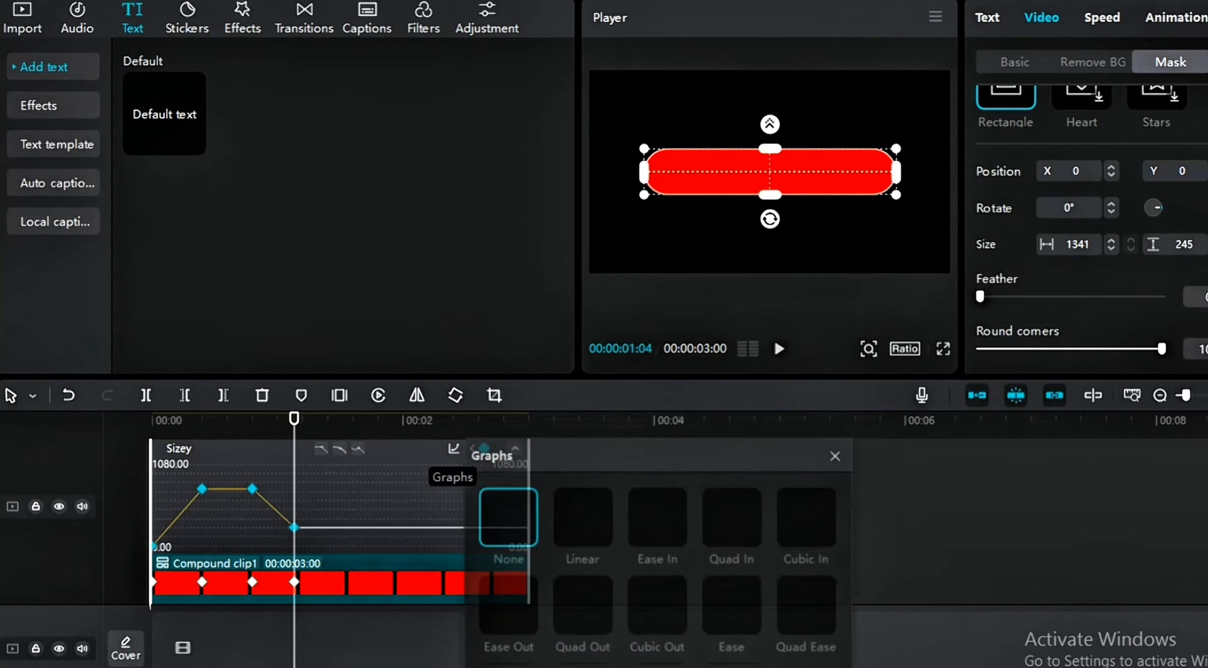
{"action": "scroll", "coordinate": [734, 606], "scroll_direction": "down", "scroll_amount": 3}
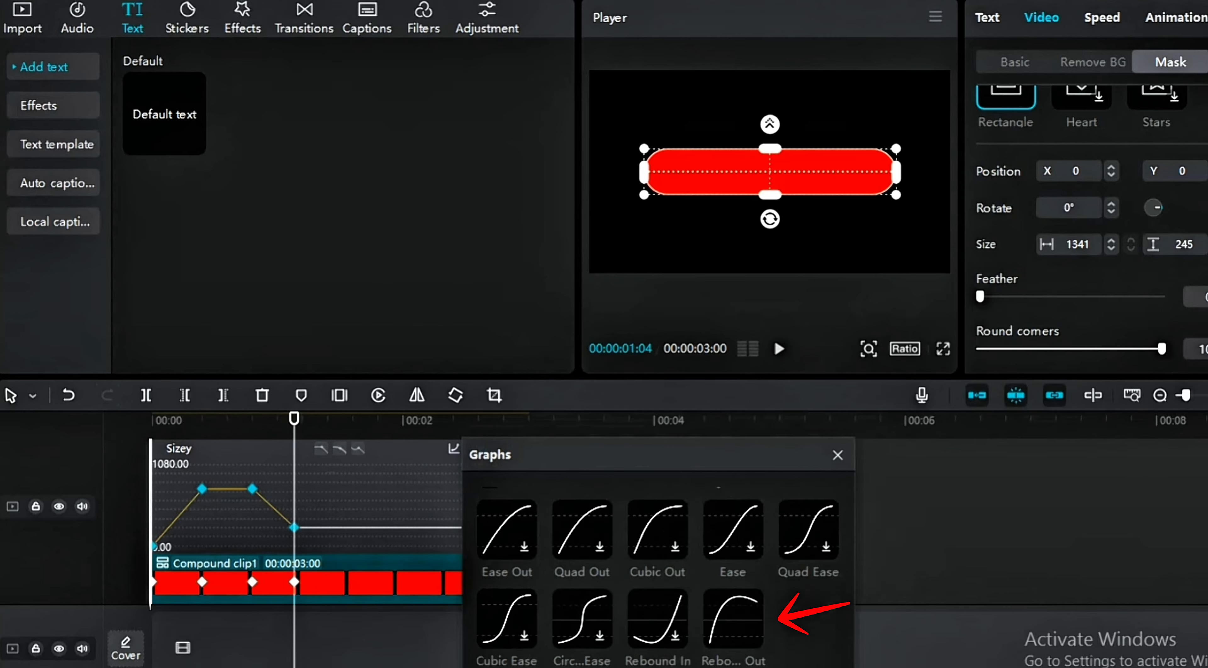
{"action": "left_click", "coordinate": [733, 620]}
{"action": "left_click", "coordinate": [838, 456]}
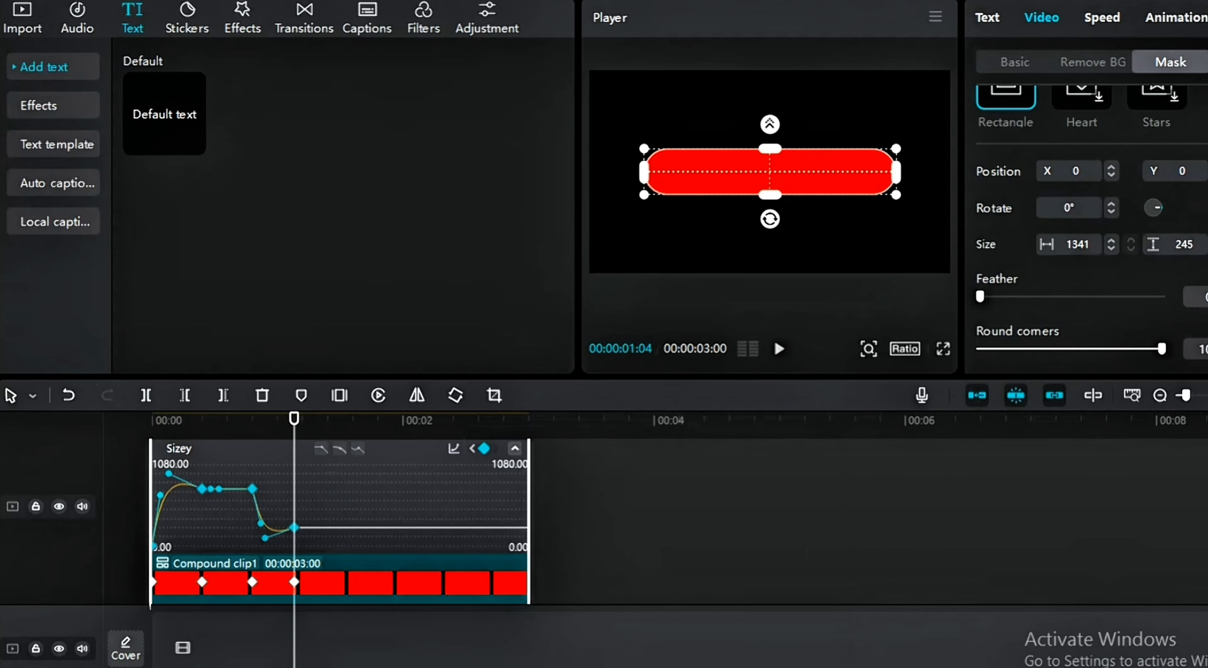
Hide the compound clip's keyframe animation and play the eased mask animation from the start.
{"action": "right_click", "coordinate": [463, 584]}
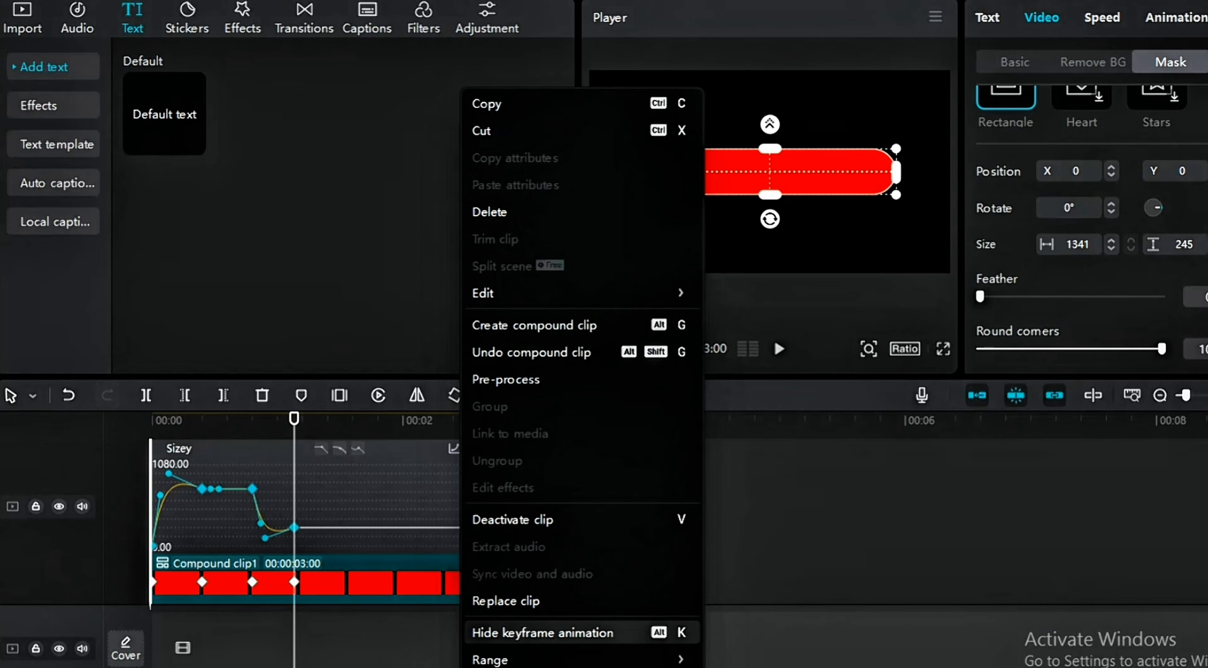
{"action": "left_click", "coordinate": [544, 634]}
{"action": "key", "text": "Home"}
{"action": "key", "text": "space"}
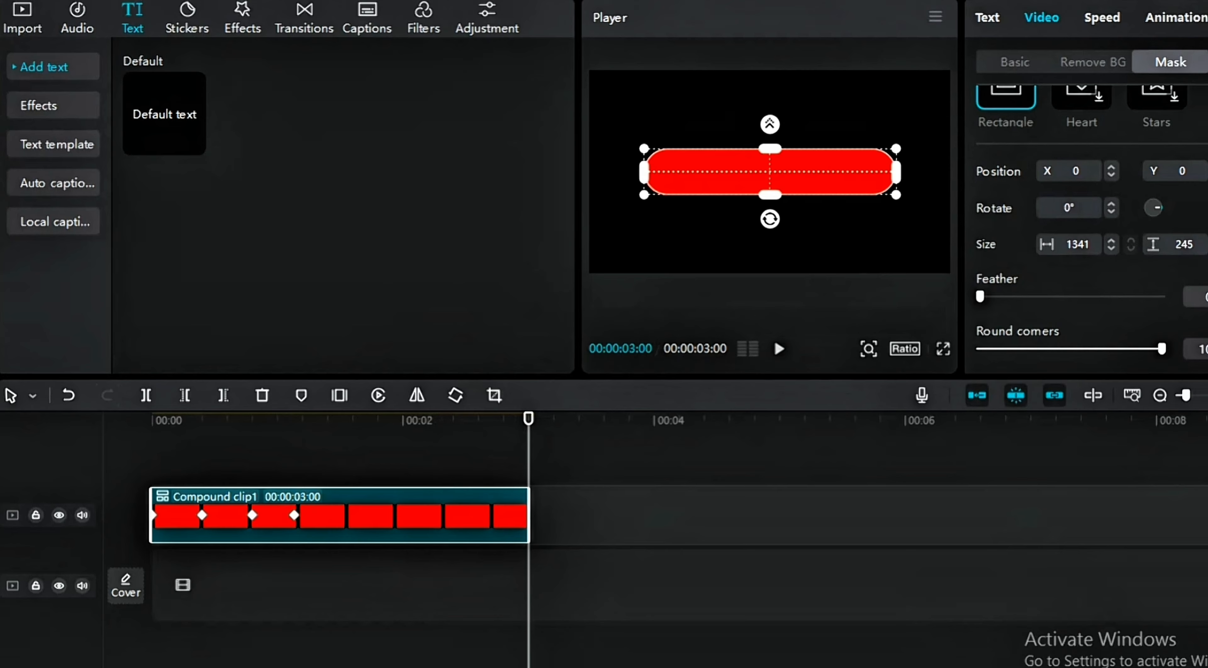
Add a default text clip starting at 00:00:00:25, and turn off the main track magnet.
{"action": "left_click_drag", "start_coordinate": [529, 418], "coordinate": [260, 419]}
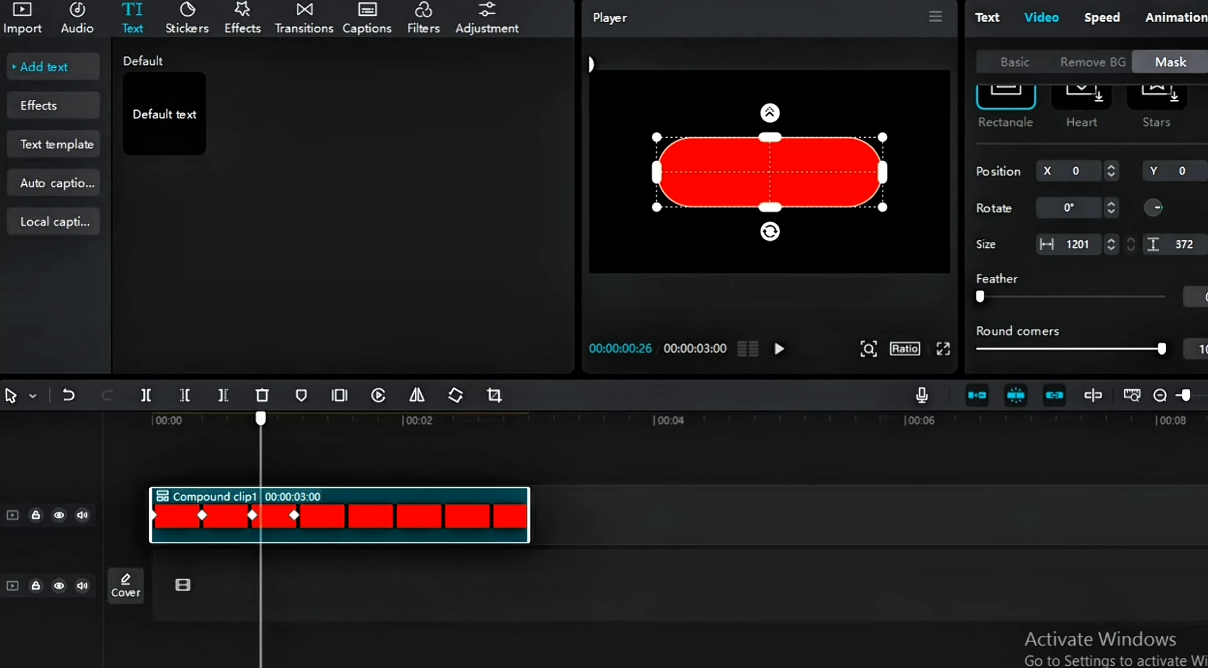
{"action": "key", "text": "Left"}
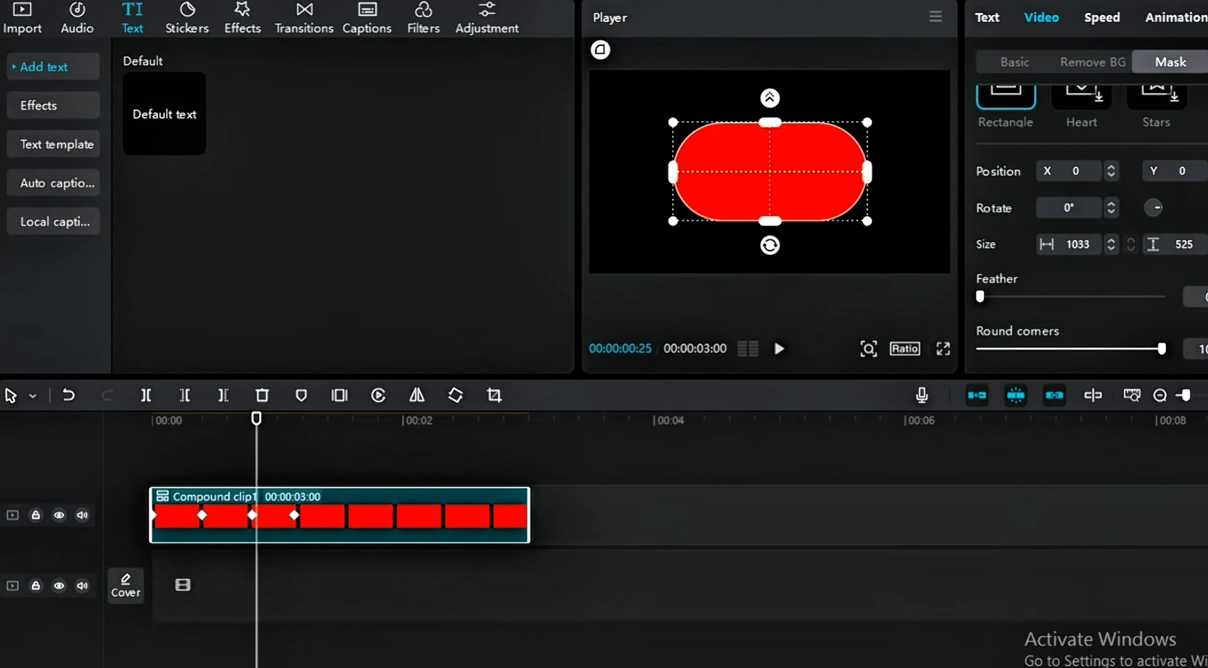
{"action": "left_click", "coordinate": [193, 142]}
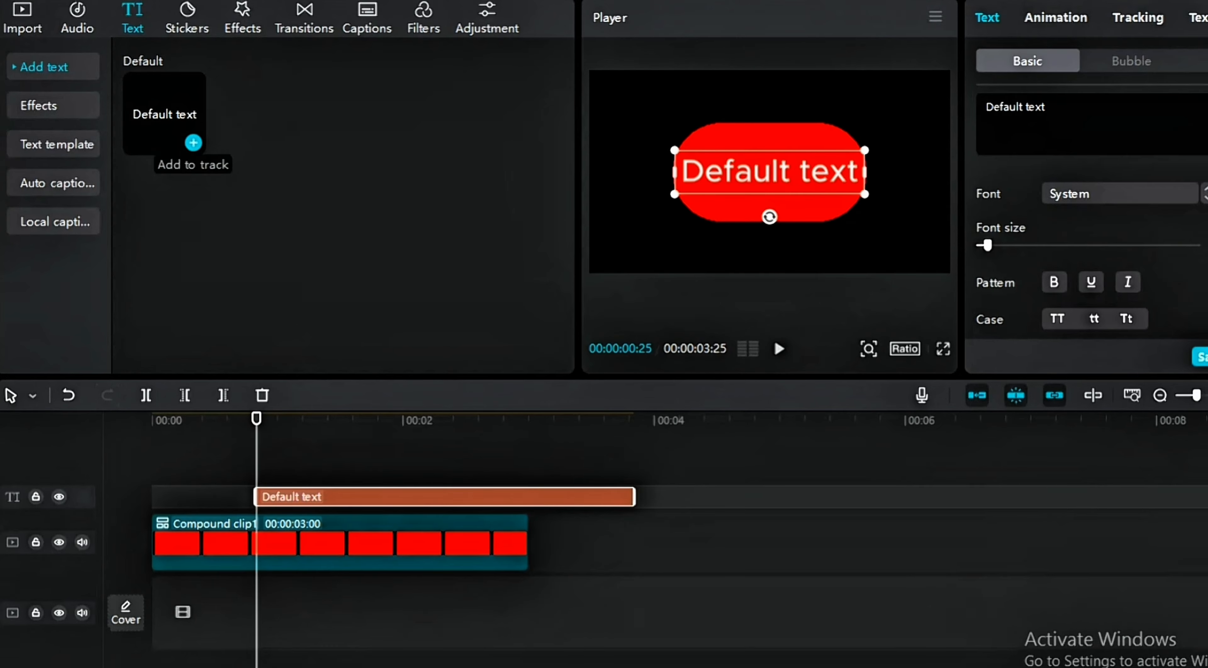
{"action": "left_click", "coordinate": [977, 395]}
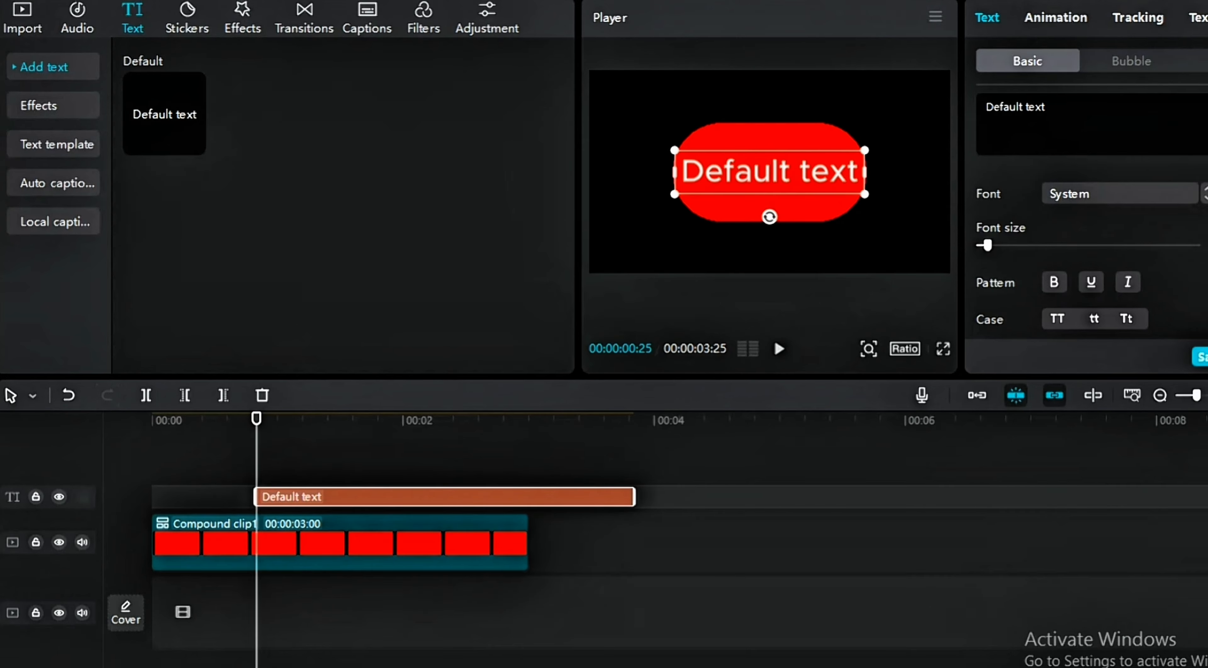
Replace the default text with "PAM EDITS" and color it bright green (69FF02).
{"action": "double_click", "coordinate": [769, 172]}
{"action": "type", "text": "PAM E"}
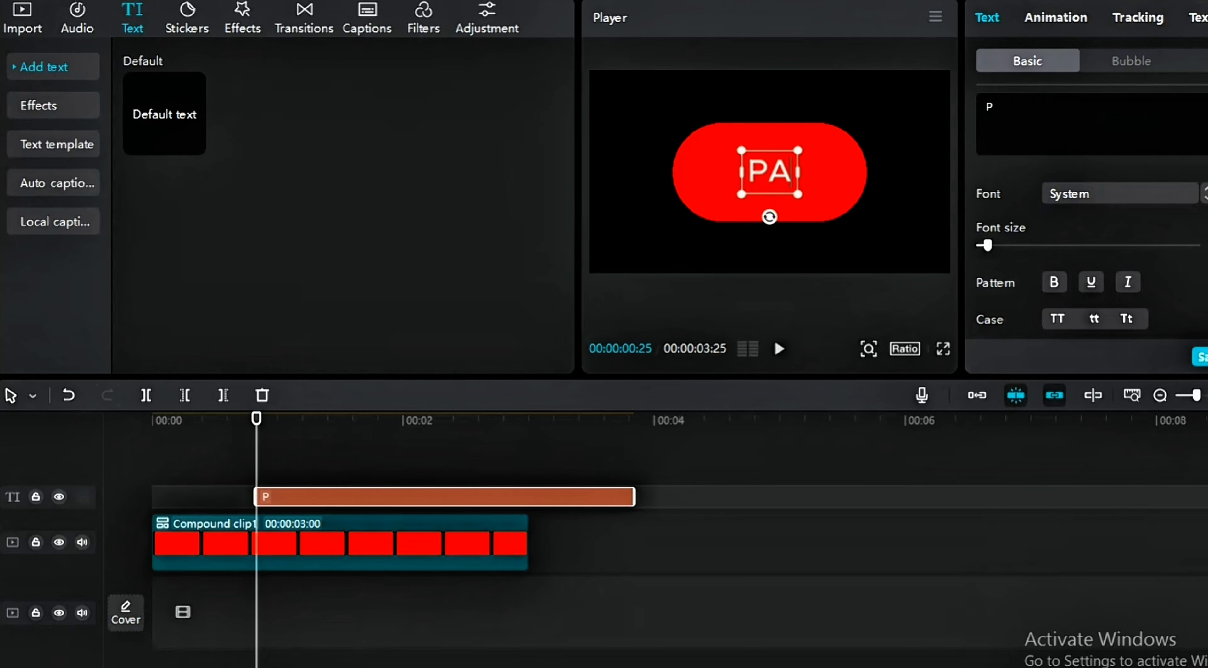
{"action": "type", "text": "DITS"}
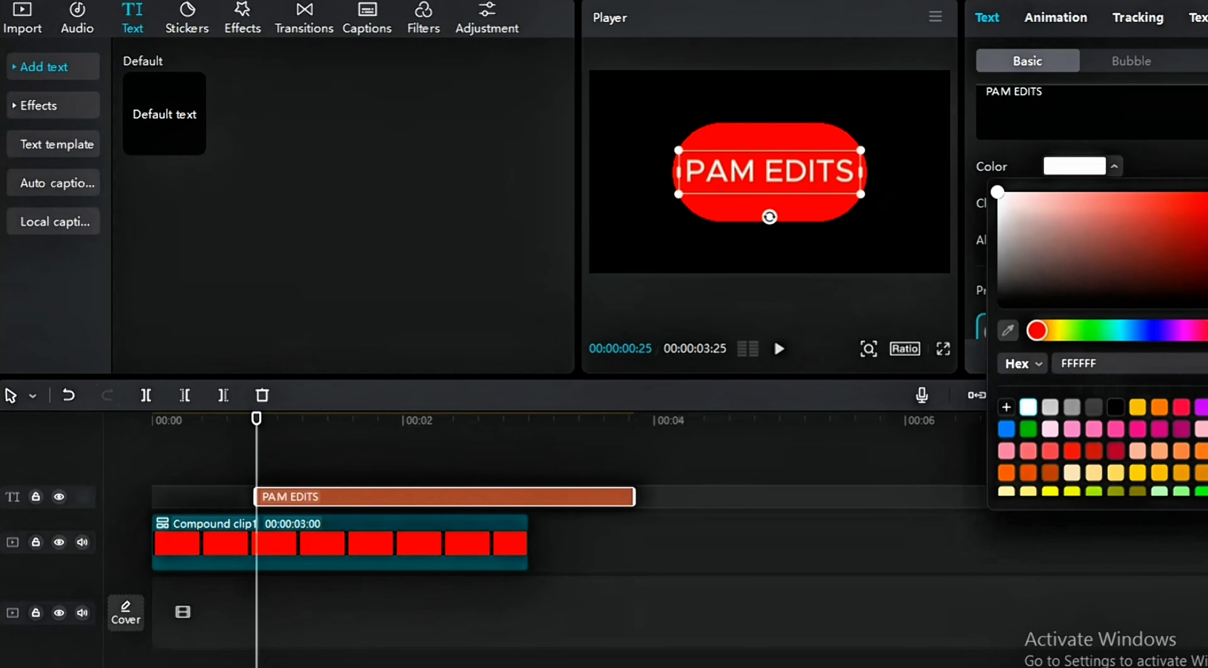
{"action": "left_click_drag", "start_coordinate": [1036, 331], "coordinate": [1087, 331]}
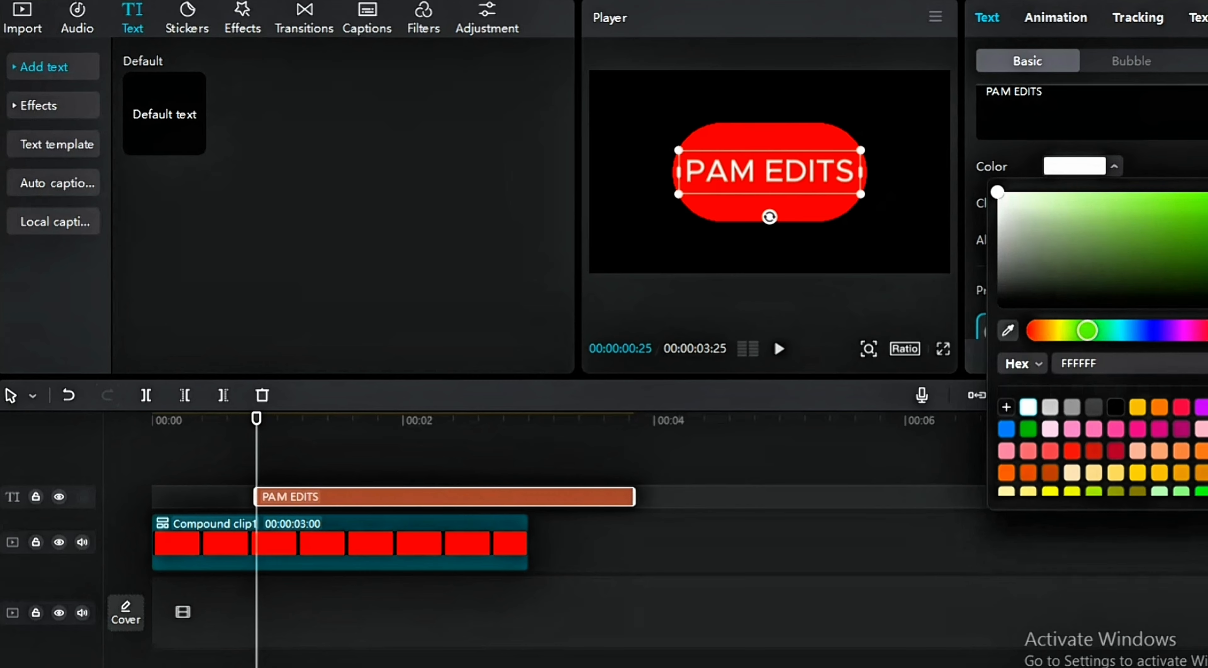
{"action": "left_click_drag", "start_coordinate": [1196, 237], "coordinate": [1203, 206]}
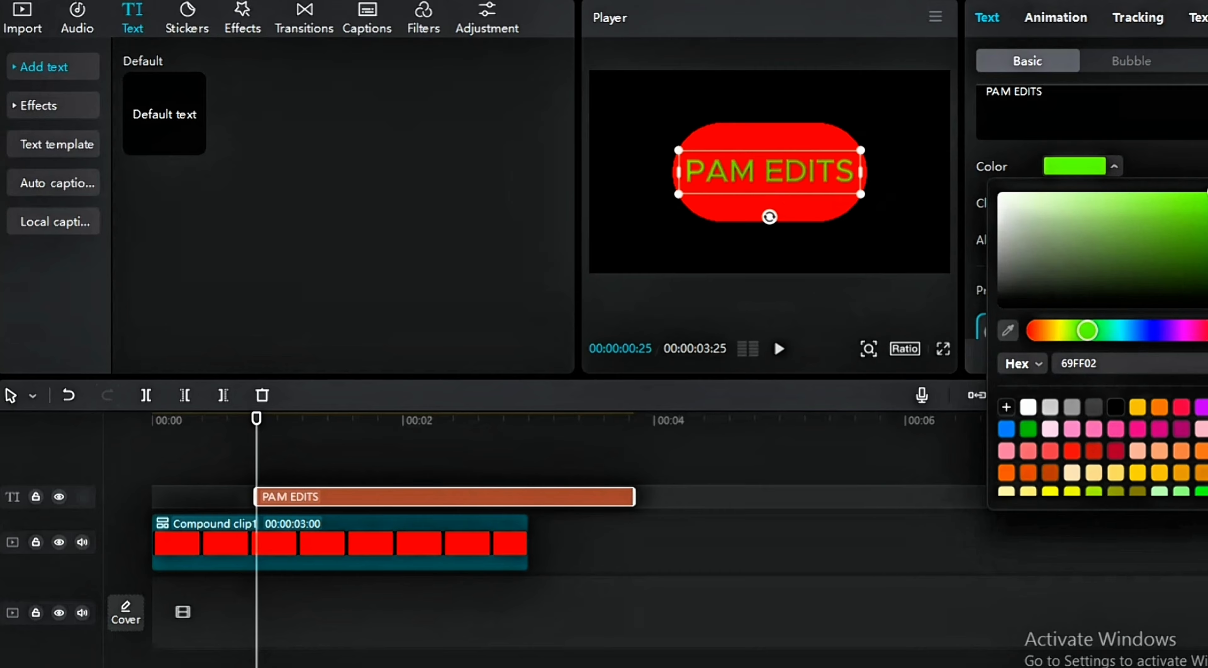
{"action": "scroll", "coordinate": [1093, 239], "scroll_direction": "down", "scroll_amount": 8}
{"action": "scroll", "coordinate": [1093, 239], "scroll_direction": "up", "scroll_amount": 1}
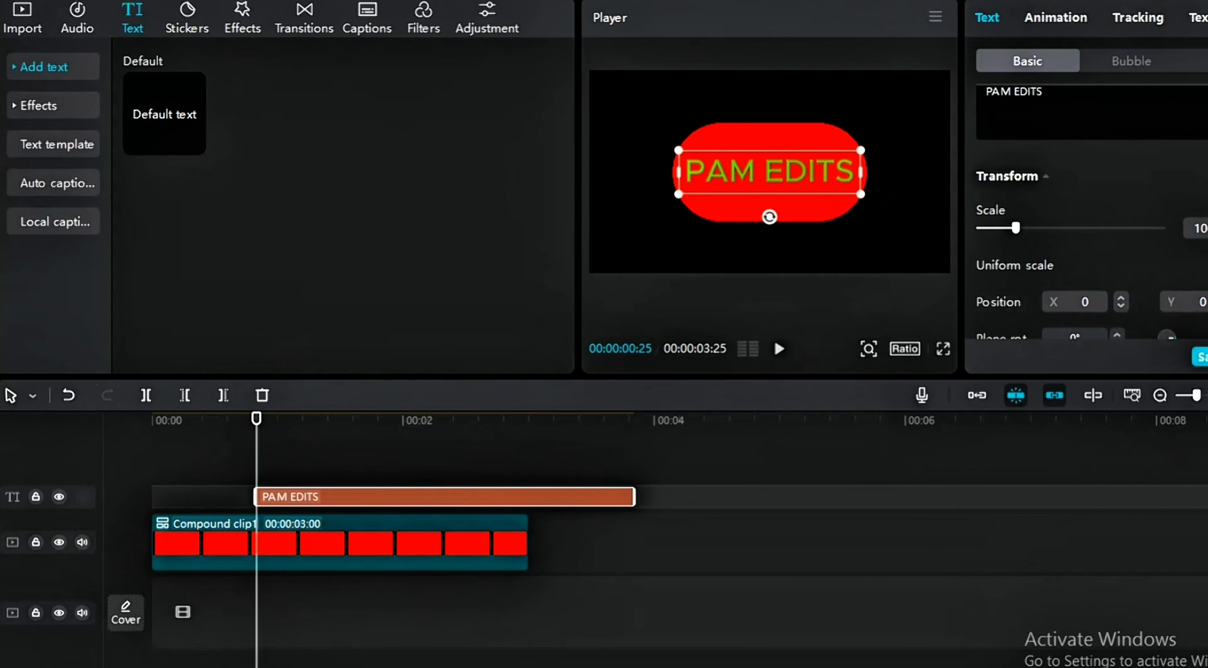
{"action": "scroll", "coordinate": [1093, 239], "scroll_direction": "down", "scroll_amount": 2}
{"action": "scroll", "coordinate": [1092, 239], "scroll_direction": "down", "scroll_amount": 2}
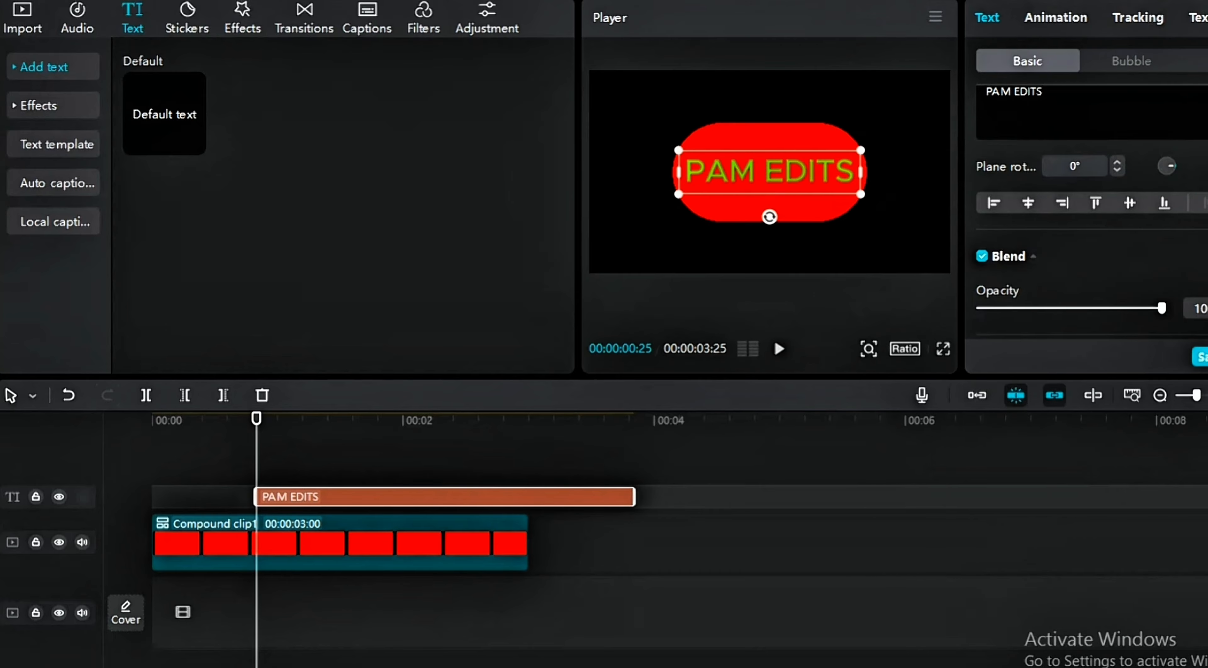
Give the PAM EDITS text the Bounce Left entrance animation with a duration of 0.8 s.
{"action": "left_click", "coordinate": [1139, 17]}
{"action": "left_click", "coordinate": [1056, 18]}
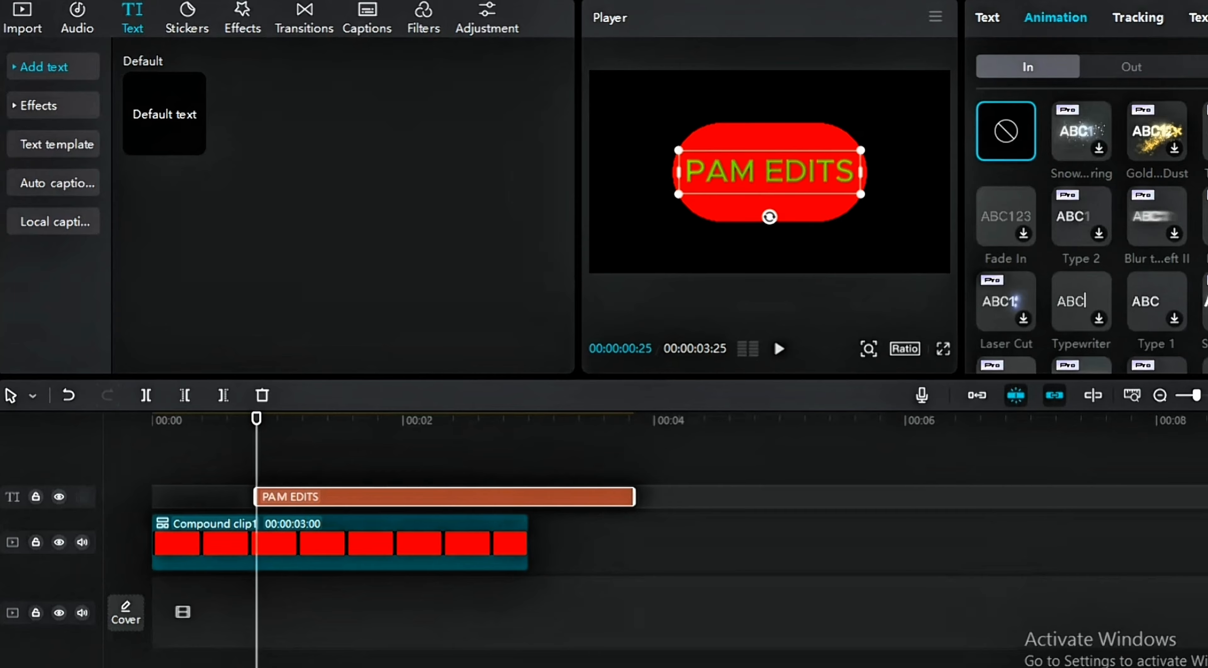
{"action": "scroll", "coordinate": [1088, 235], "scroll_direction": "down", "scroll_amount": 2}
{"action": "scroll", "coordinate": [1088, 235], "scroll_direction": "down", "scroll_amount": 4}
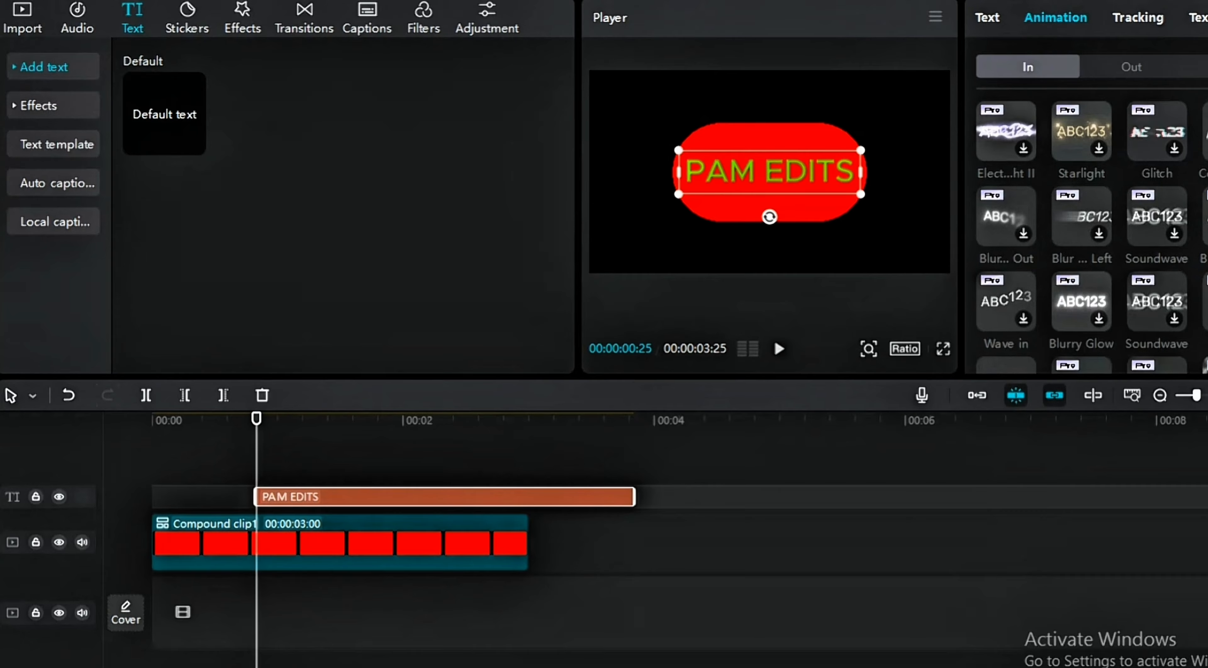
{"action": "scroll", "coordinate": [1088, 234], "scroll_direction": "up", "scroll_amount": 6}
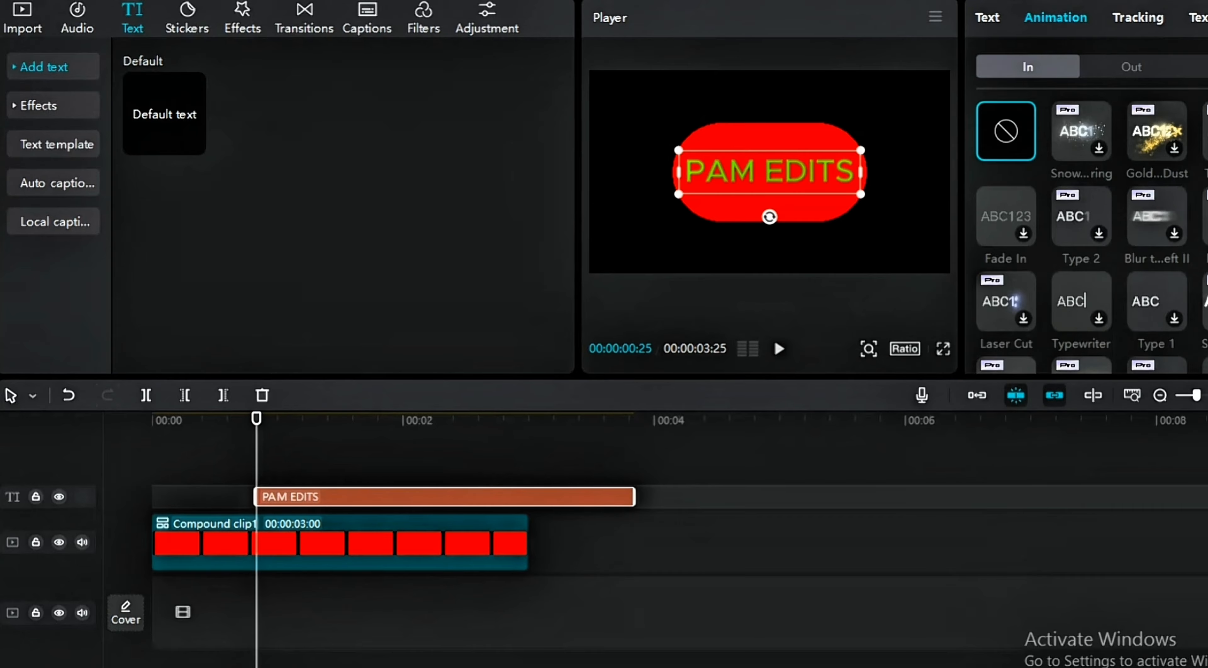
{"action": "scroll", "coordinate": [1088, 235], "scroll_direction": "down", "scroll_amount": 5}
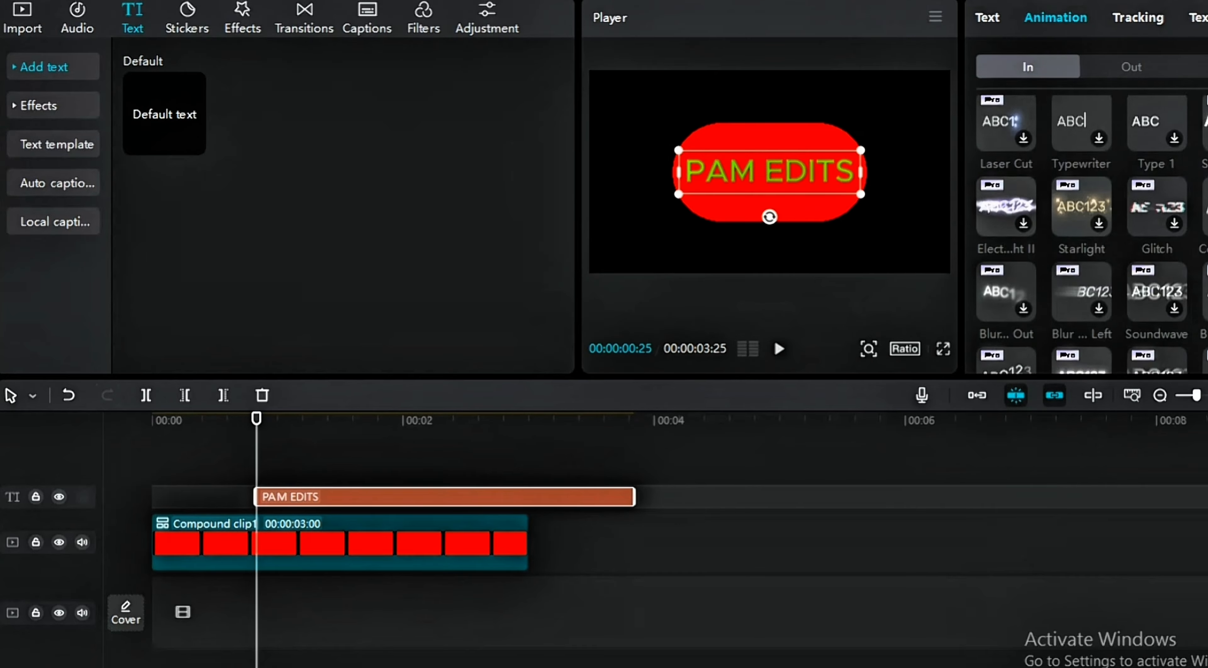
{"action": "scroll", "coordinate": [1088, 235], "scroll_direction": "down", "scroll_amount": 2}
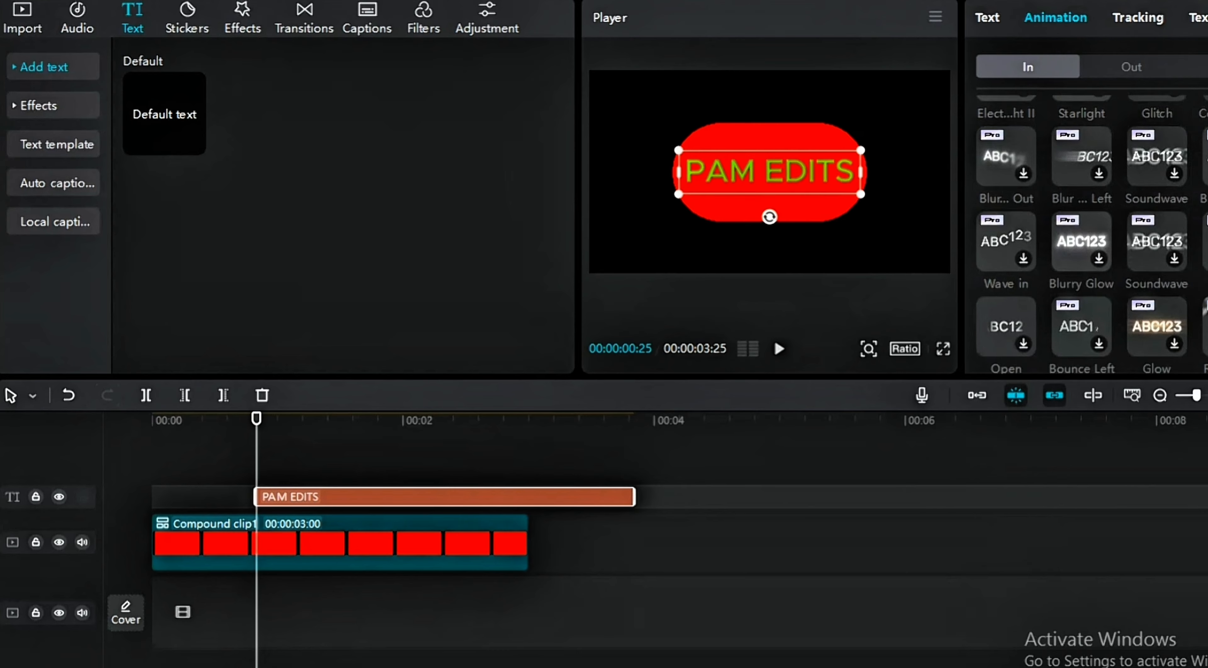
{"action": "scroll", "coordinate": [1088, 234], "scroll_direction": "down", "scroll_amount": 1}
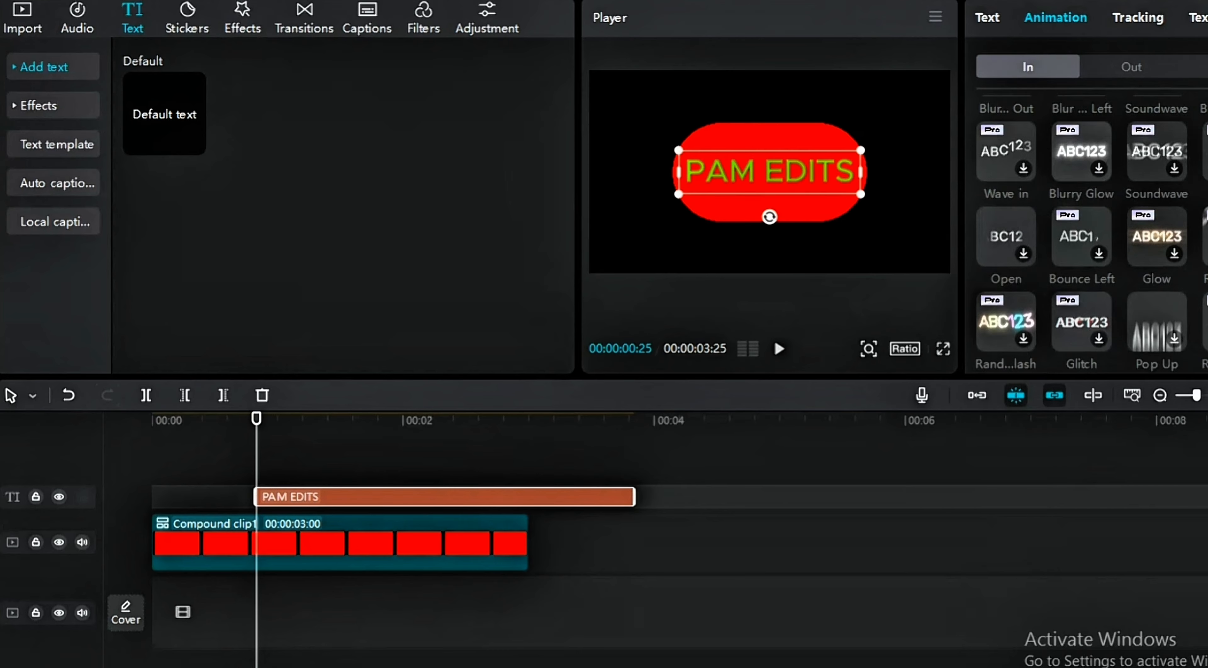
{"action": "left_click", "coordinate": [1081, 237]}
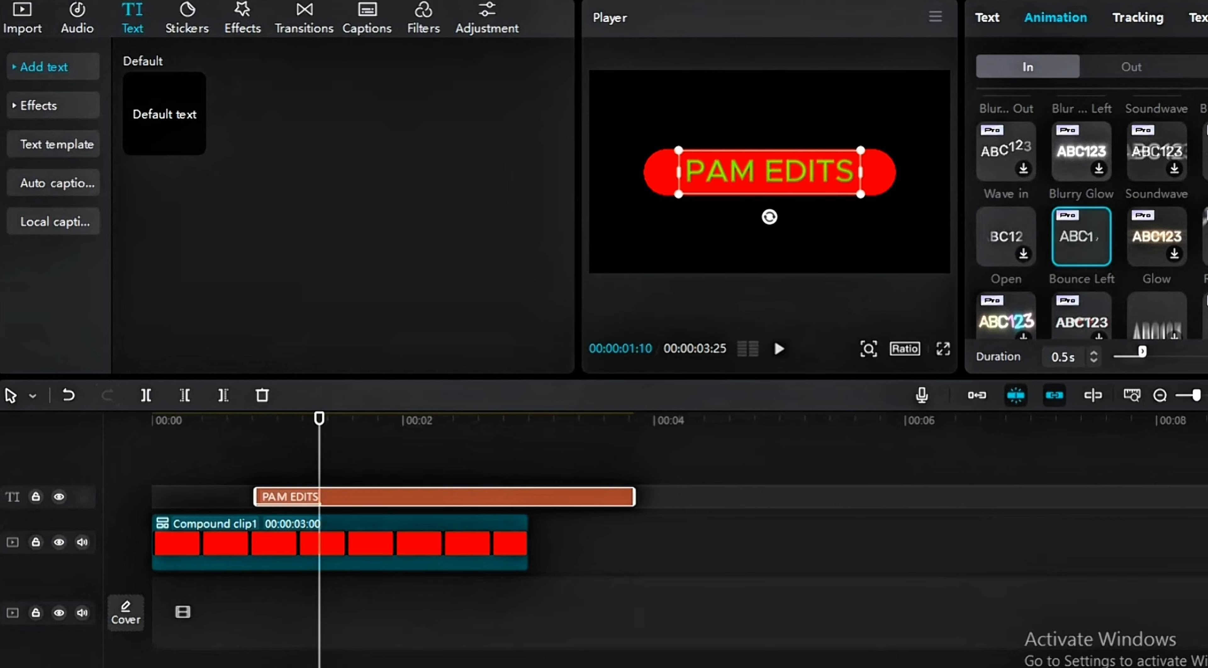
{"action": "left_click_drag", "start_coordinate": [1142, 351], "coordinate": [1158, 352]}
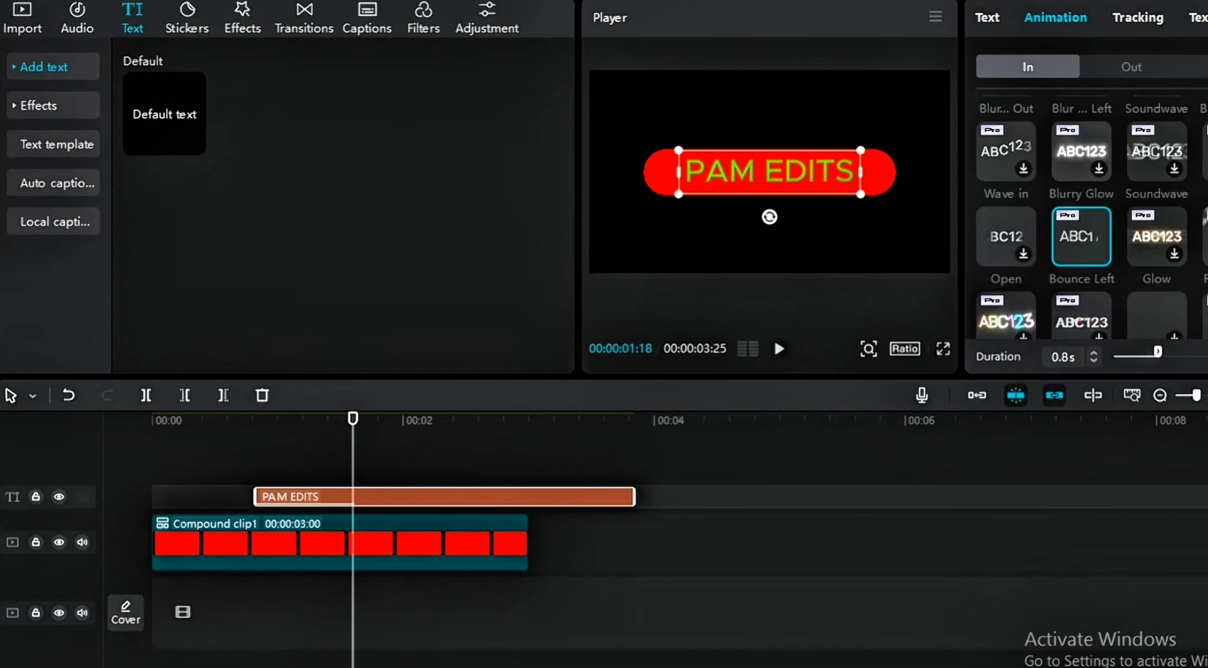
Trim the text clip to end with the red shape at 00:00:03:00, and combine both clips into a compound clip.
{"action": "left_click_drag", "start_coordinate": [634, 498], "coordinate": [505, 530]}
{"action": "left_click", "coordinate": [547, 465]}
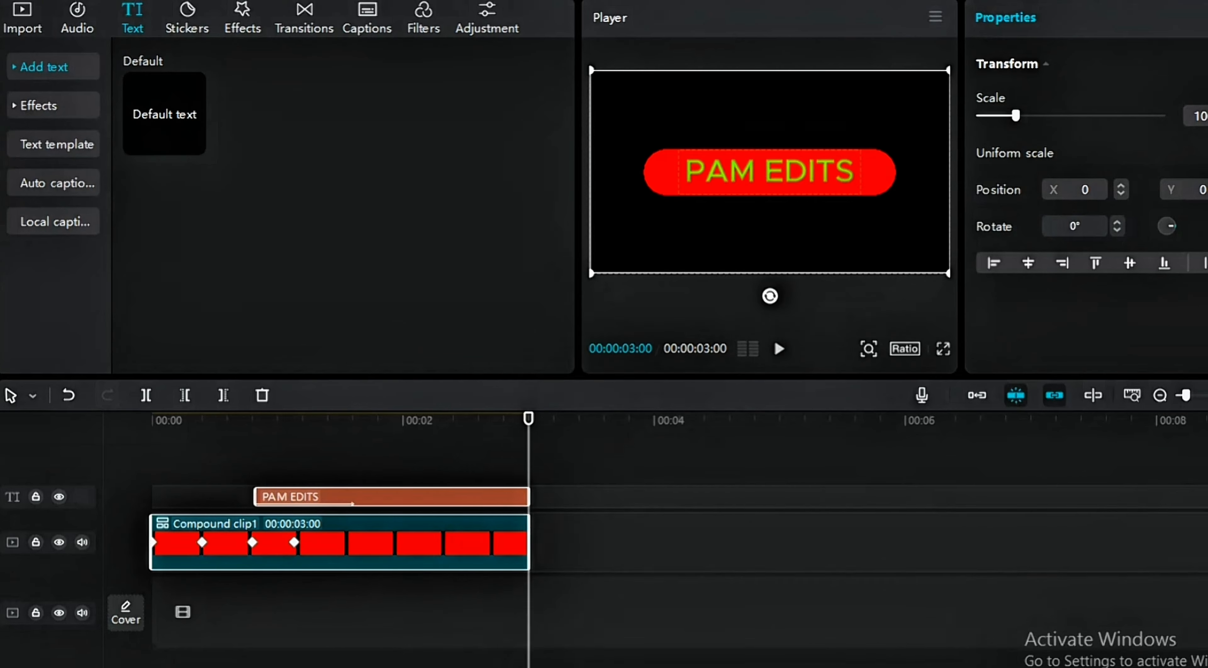
{"action": "right_click", "coordinate": [479, 530]}
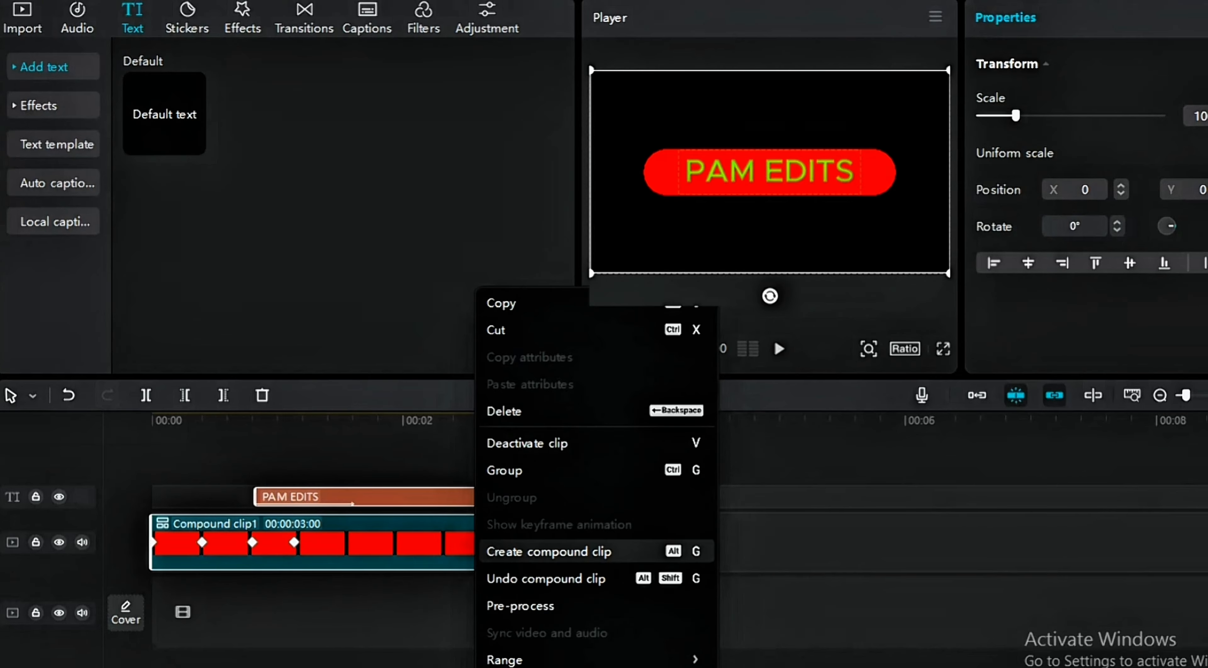
{"action": "left_click", "coordinate": [549, 551]}
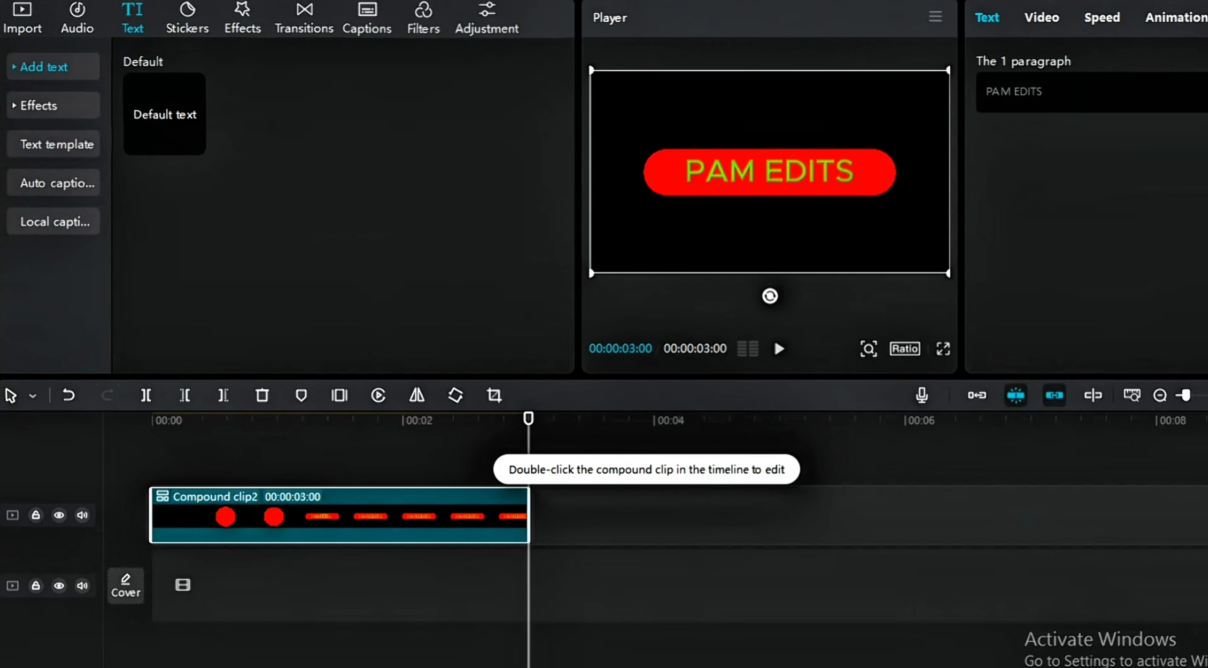
Search the video effects for "GLOW" and place Glow 2 above the compound clip from its start.
{"action": "left_click", "coordinate": [242, 19]}
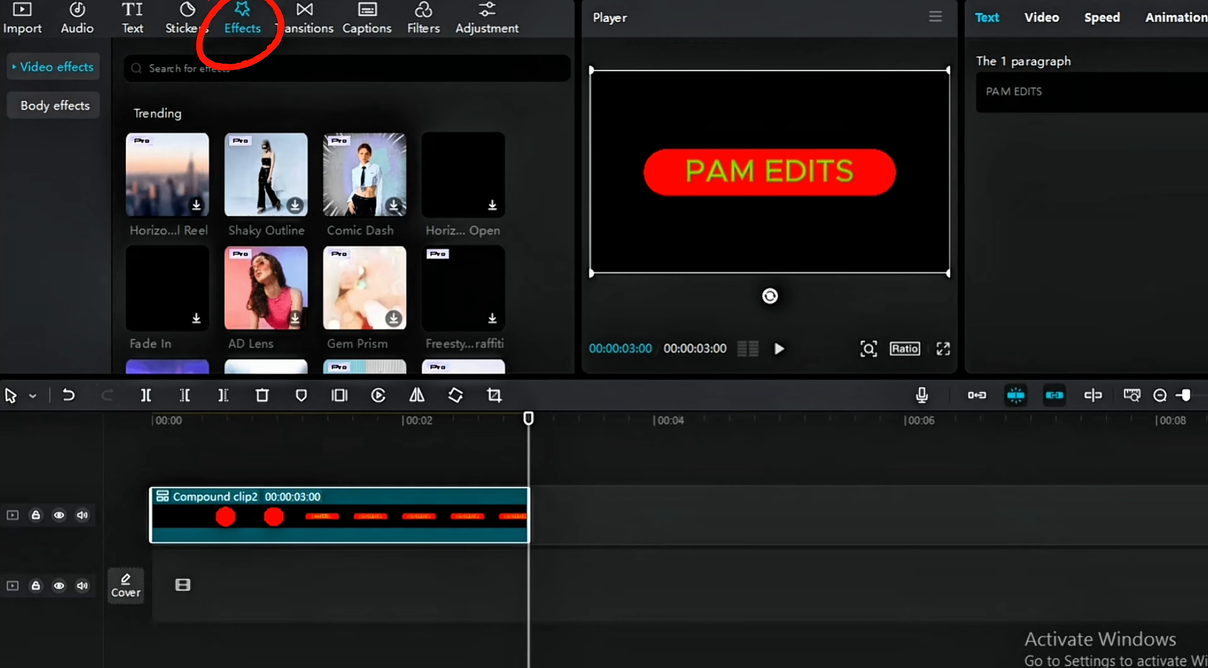
{"action": "left_click", "coordinate": [347, 68]}
{"action": "left_click", "coordinate": [161, 124]}
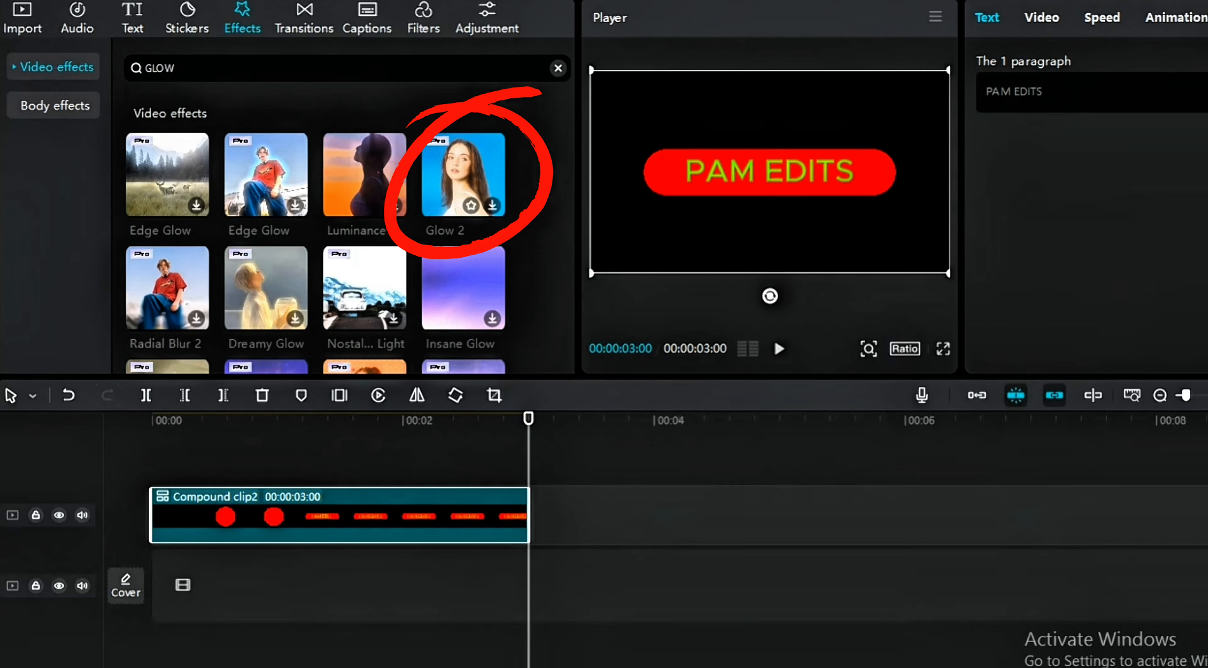
{"action": "left_click_drag", "start_coordinate": [463, 174], "coordinate": [188, 467]}
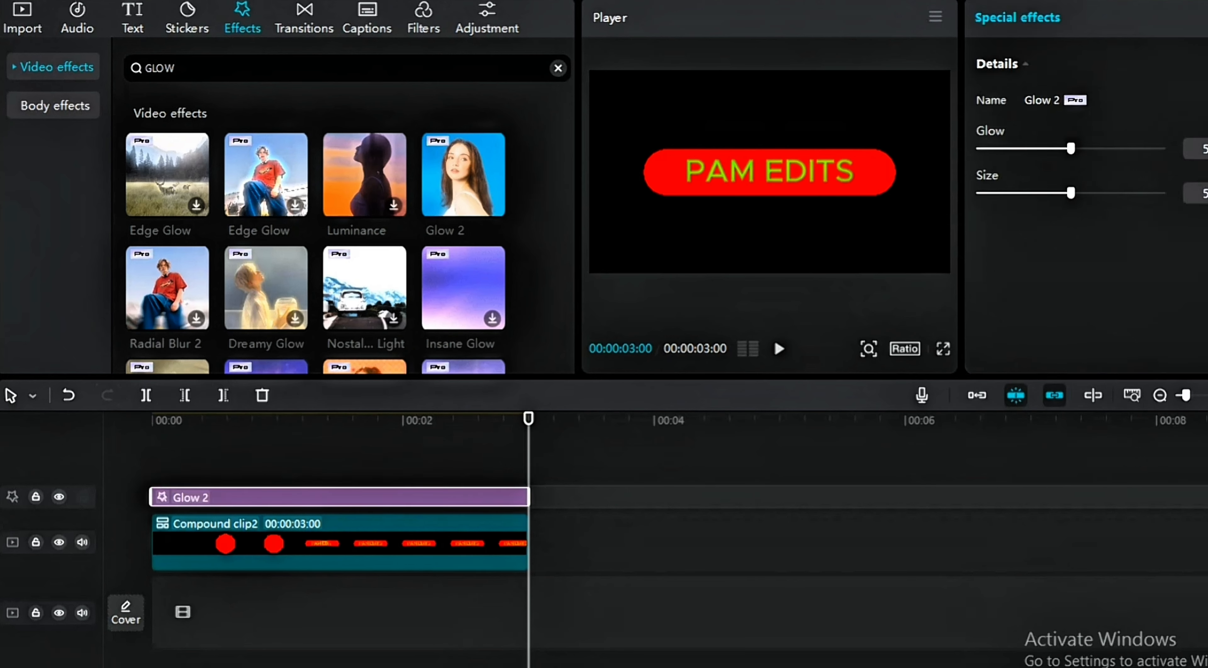
Preview the glowing title animation in the player and in full screen.
{"action": "key", "text": "space"}
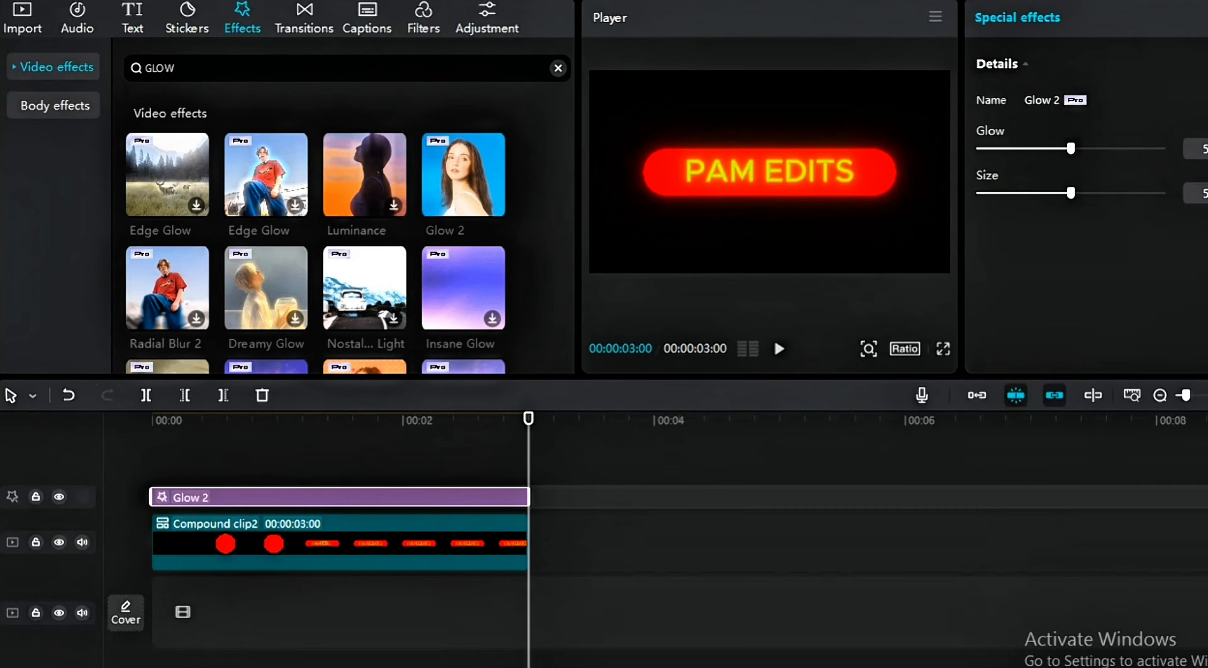
{"action": "key", "text": "ctrl+shift+f"}
{"action": "key", "text": "space"}
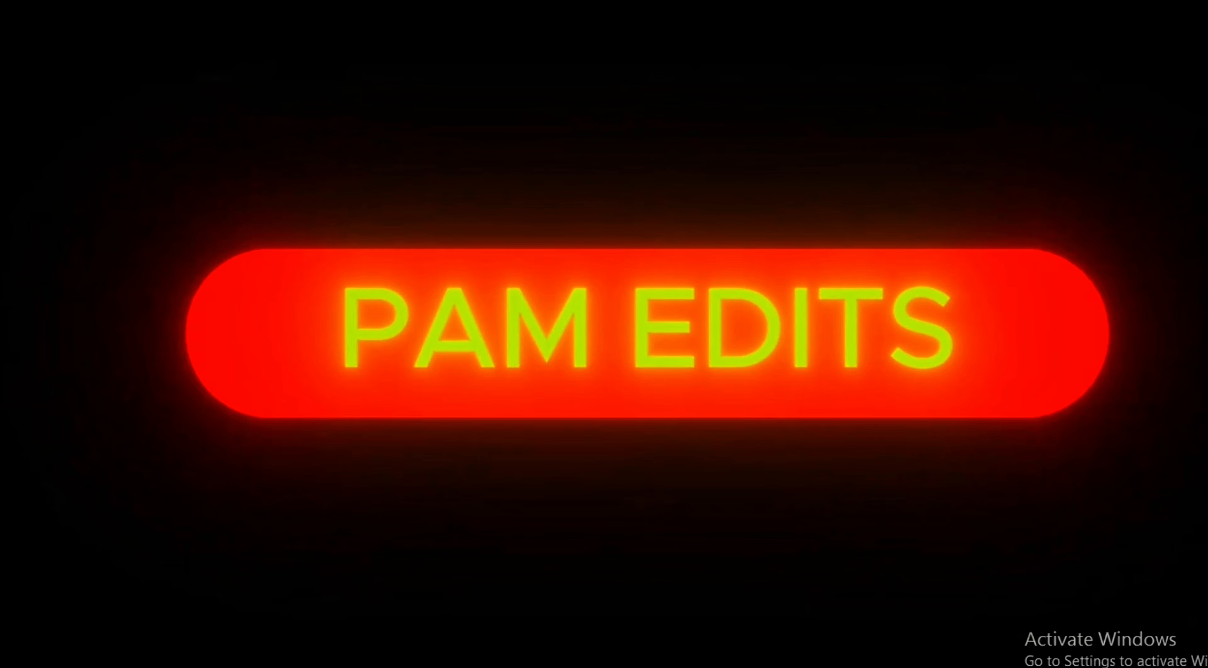
{"action": "key", "text": "Escape"}
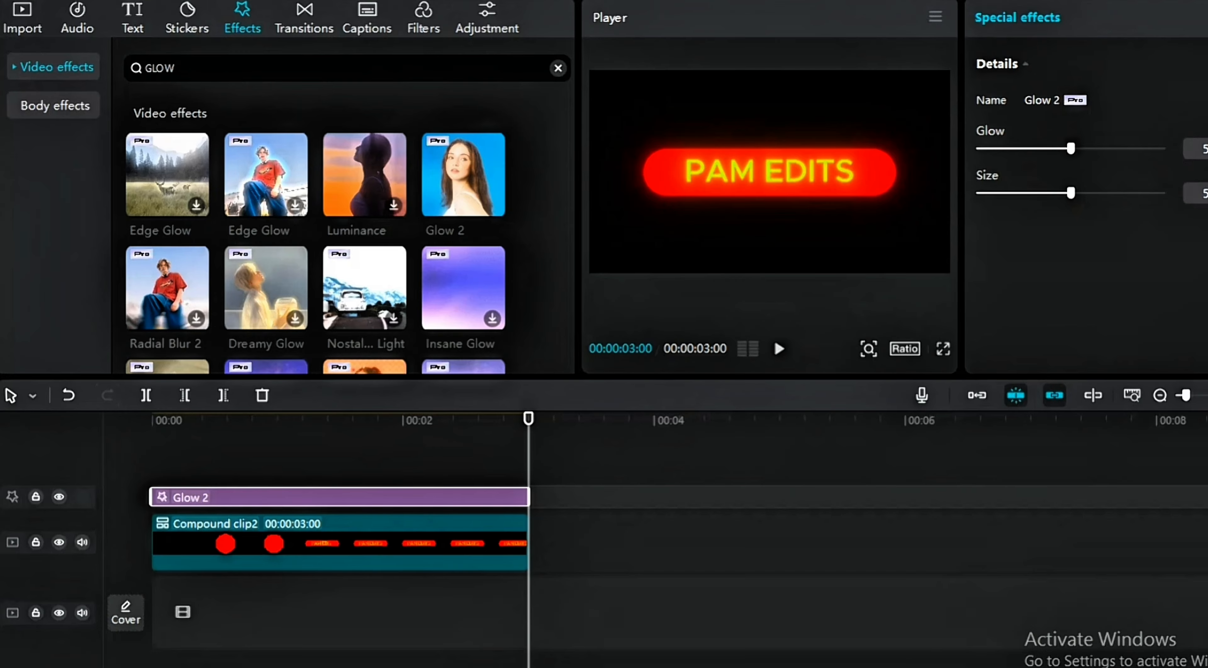
Lower the Glow 2 effect's glow strength to about 30 and preview the title animation in full screen.
{"action": "left_click_drag", "start_coordinate": [1055, 149], "coordinate": [1034, 148]}
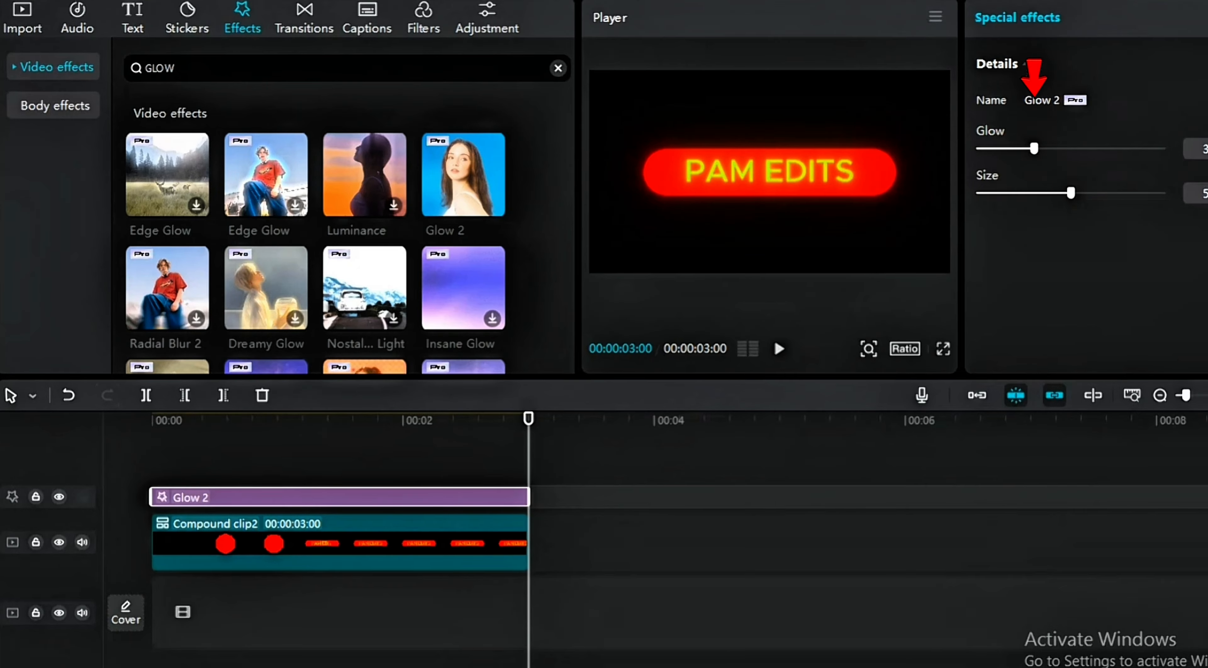
{"action": "key", "text": "ctrl+shift+f"}
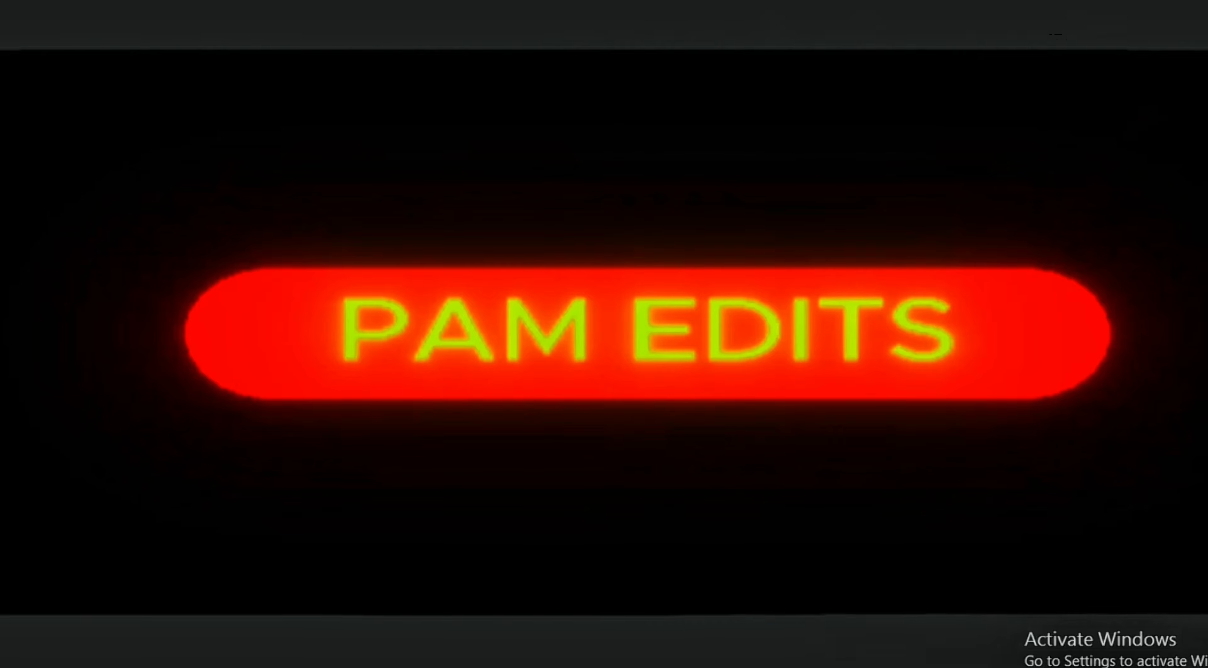
{"action": "key", "text": "space"}
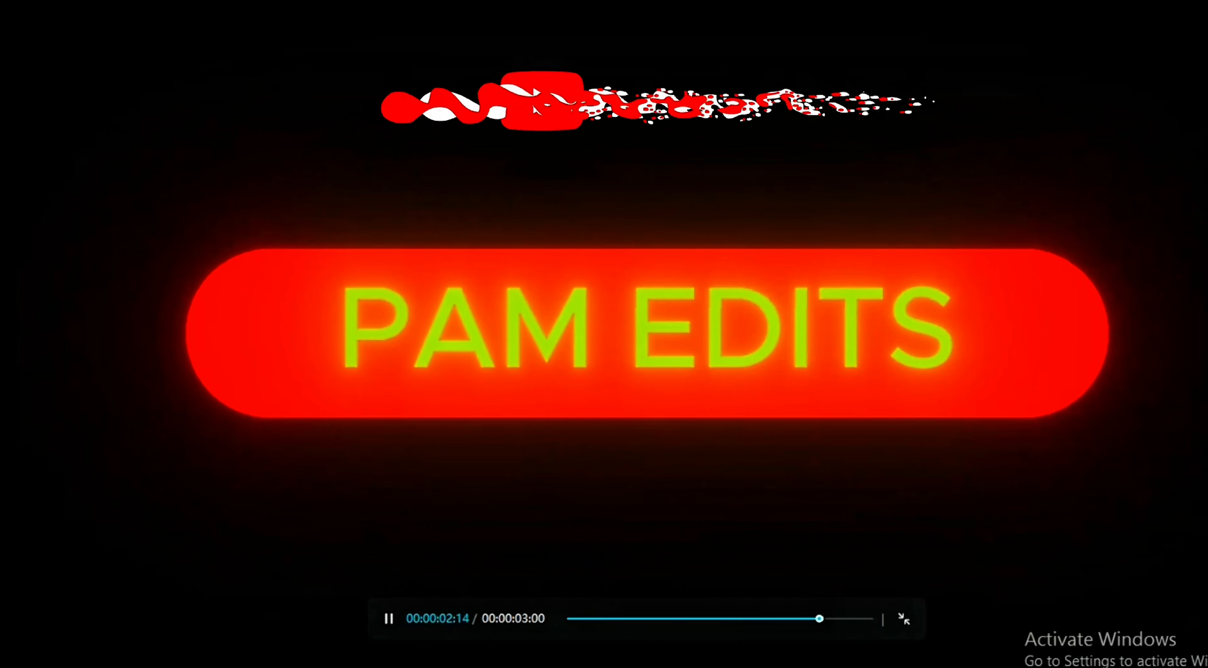